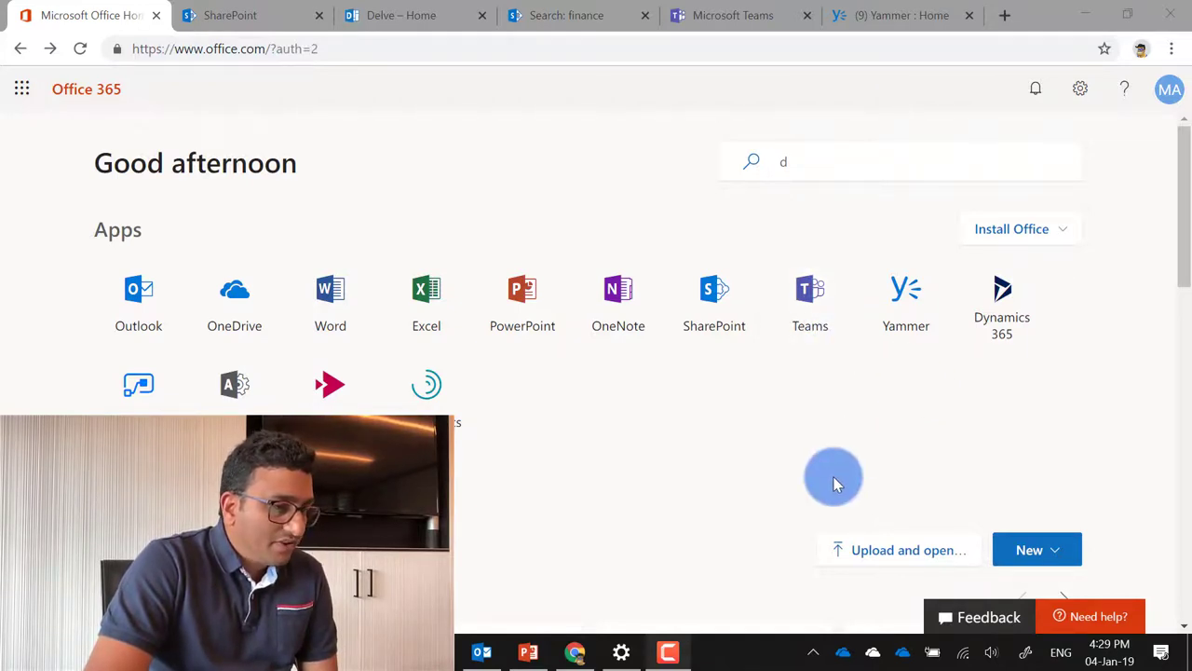
Show Office 365 search suggestions listing Outlook, OneDrive, recent files and the Finance site
left_click(811, 162)
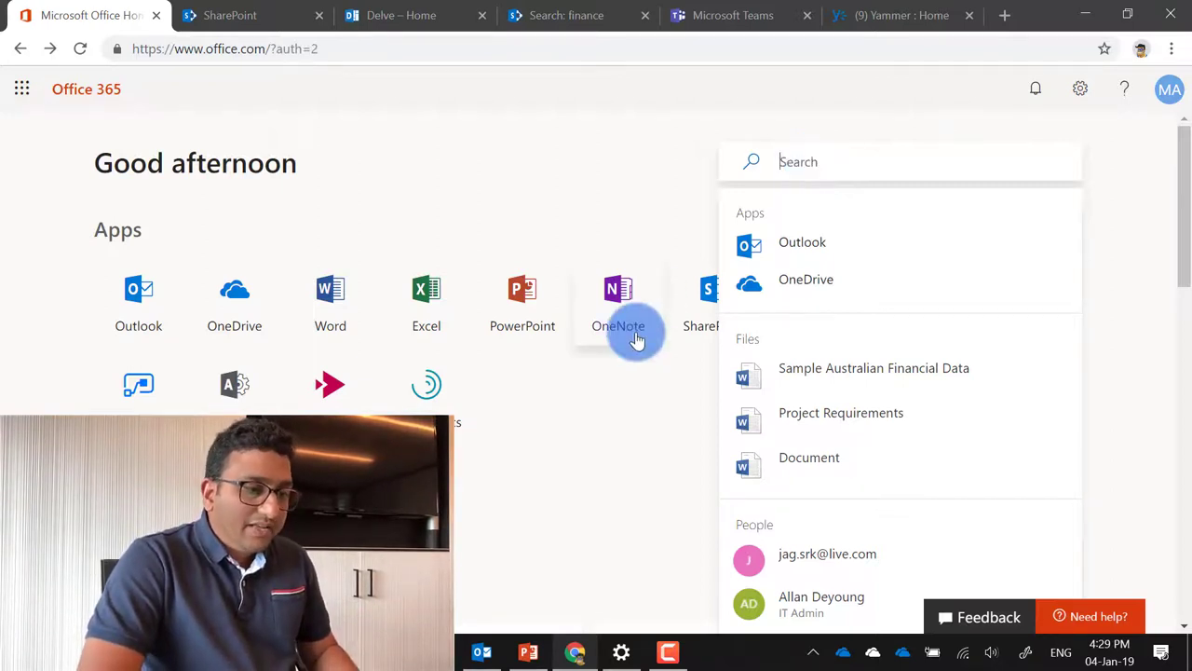
scroll(630, 330, "down", 1)
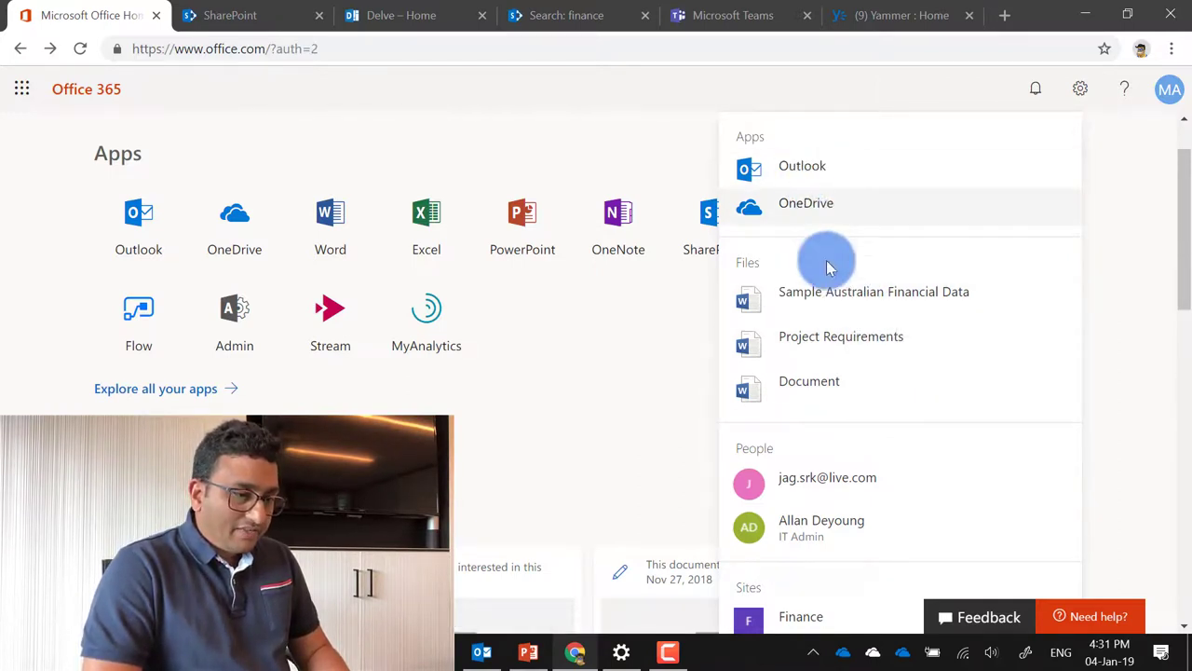
Dismiss the search dropdown and return to the top of the Good afternoon home page
scroll(843, 325, "down", 3)
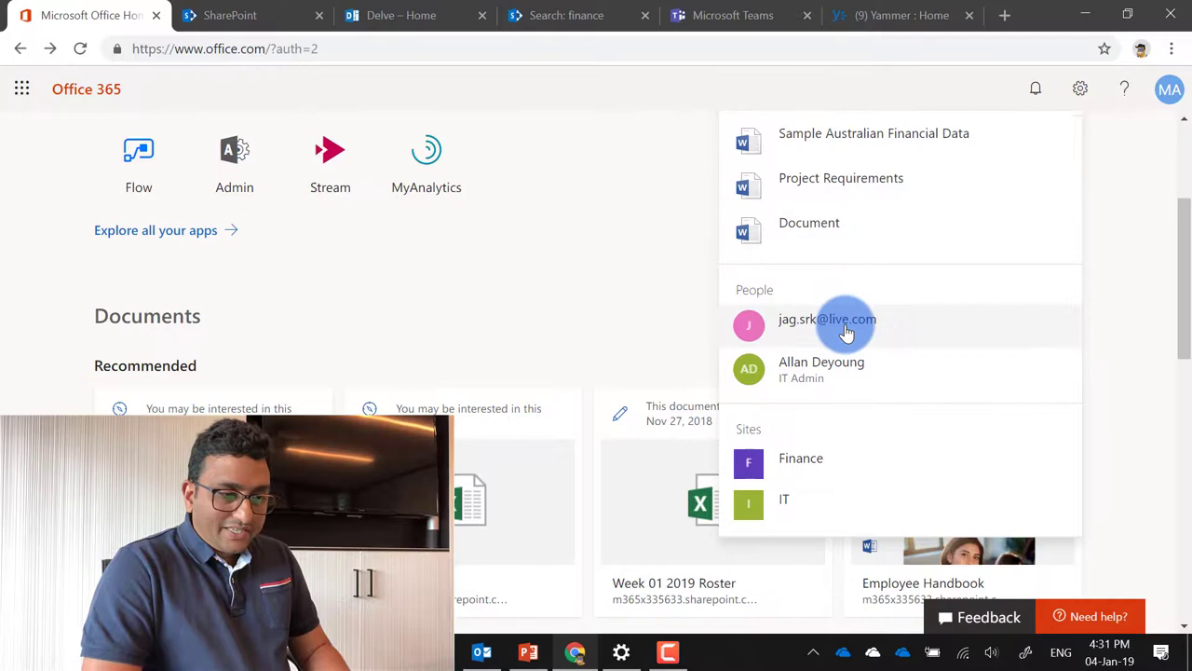
scroll(846, 332, "down", 1)
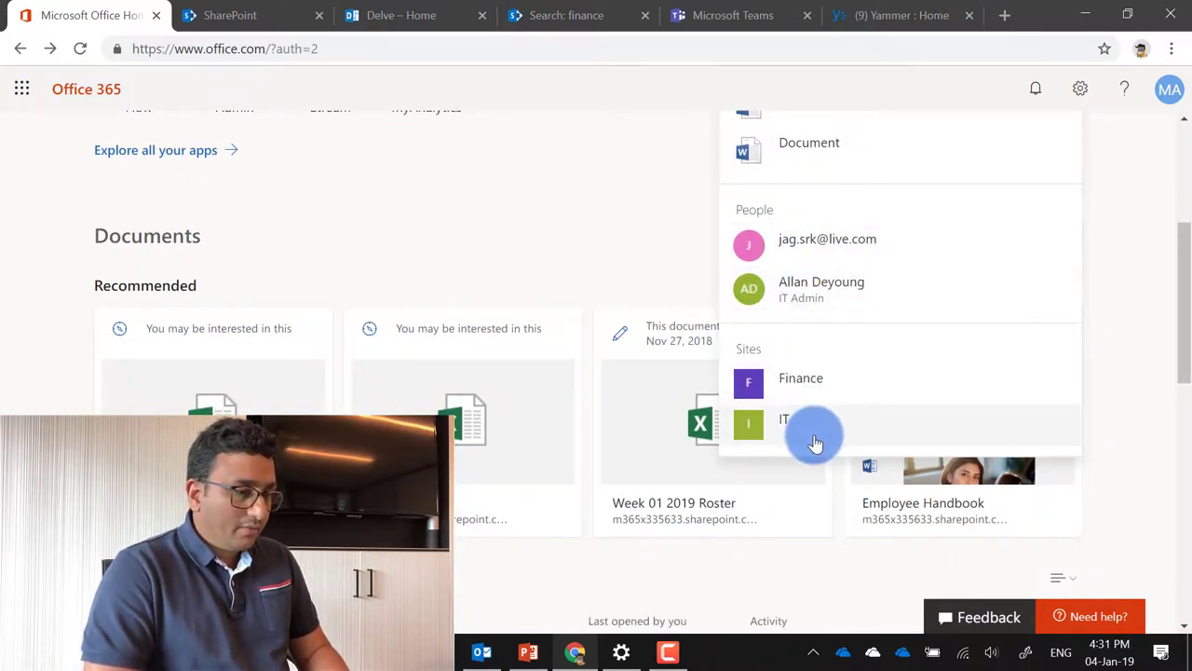
left_click(1134, 300)
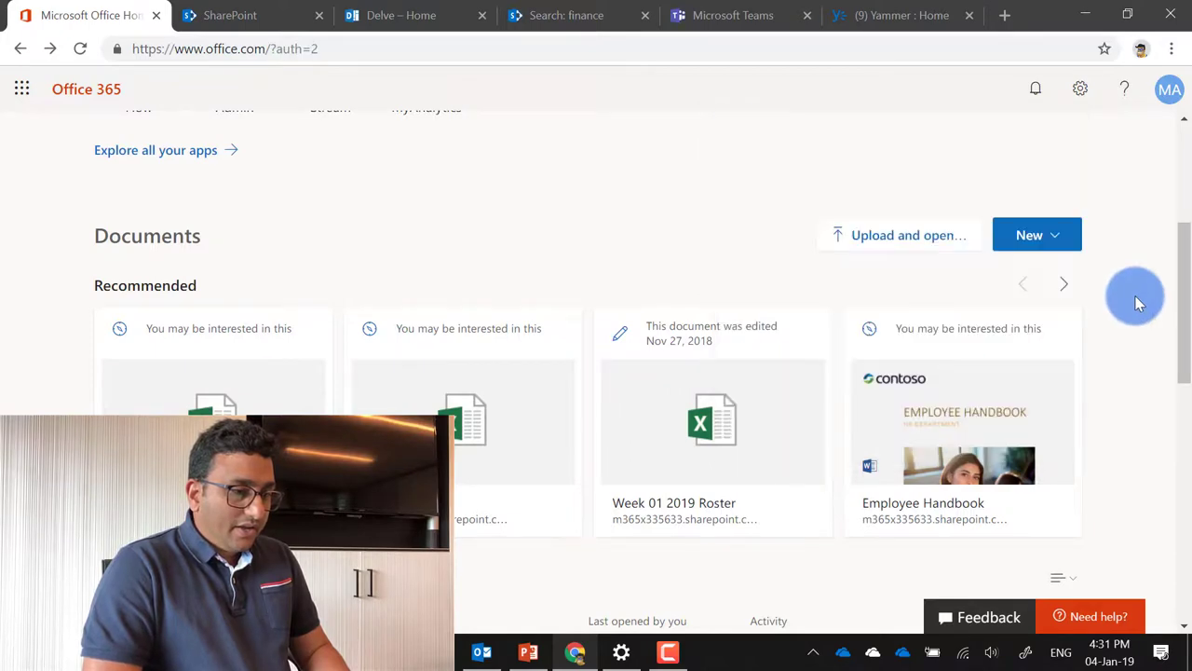
scroll(530, 195, "up", 3)
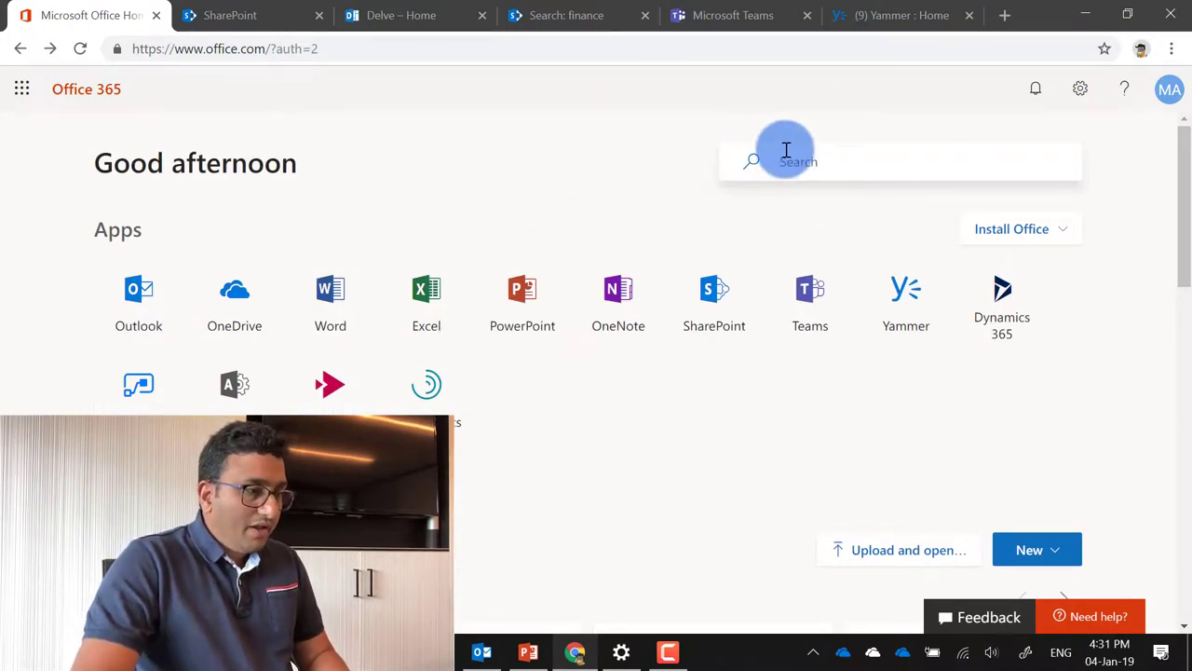
On the SharePoint start page, enter 'finance' in Search in SharePoint to see suggestions
left_click(234, 16)
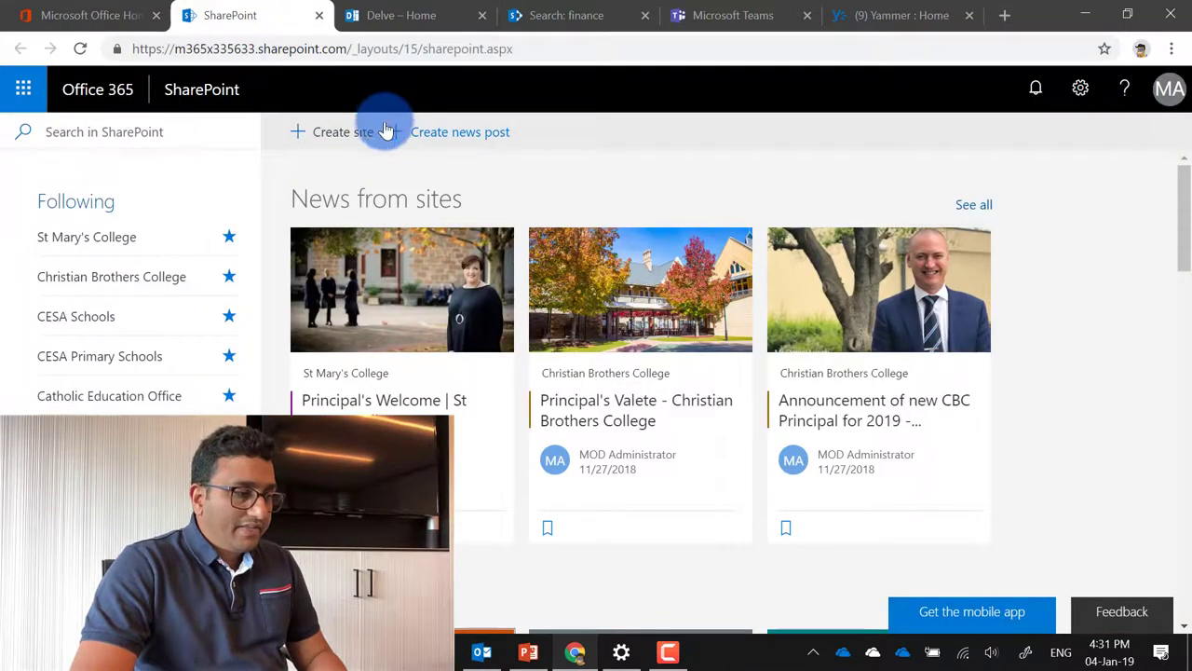
left_click(113, 133)
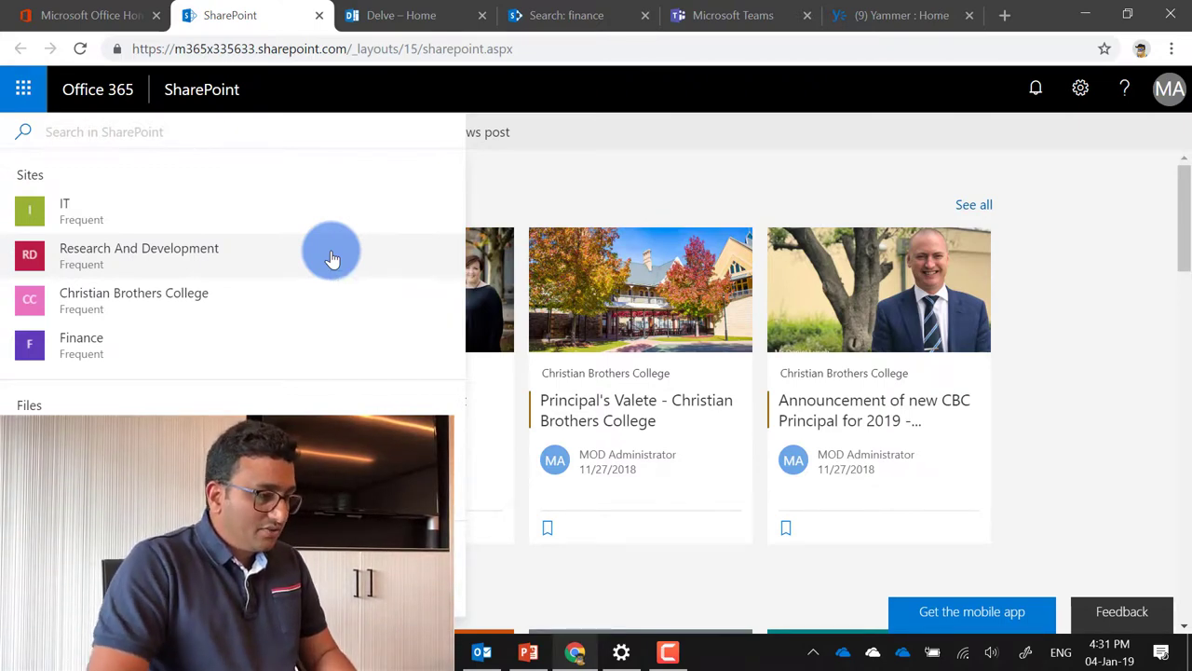
type("finance")
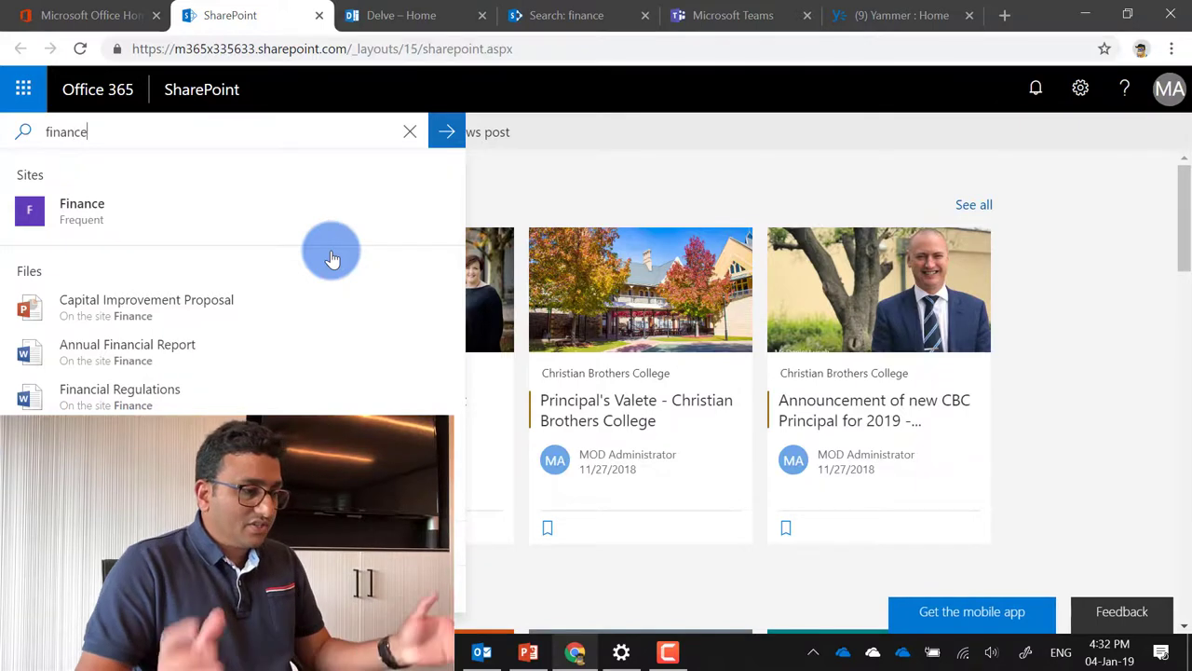
Run the SharePoint search for finance and skim the results
key("Return")
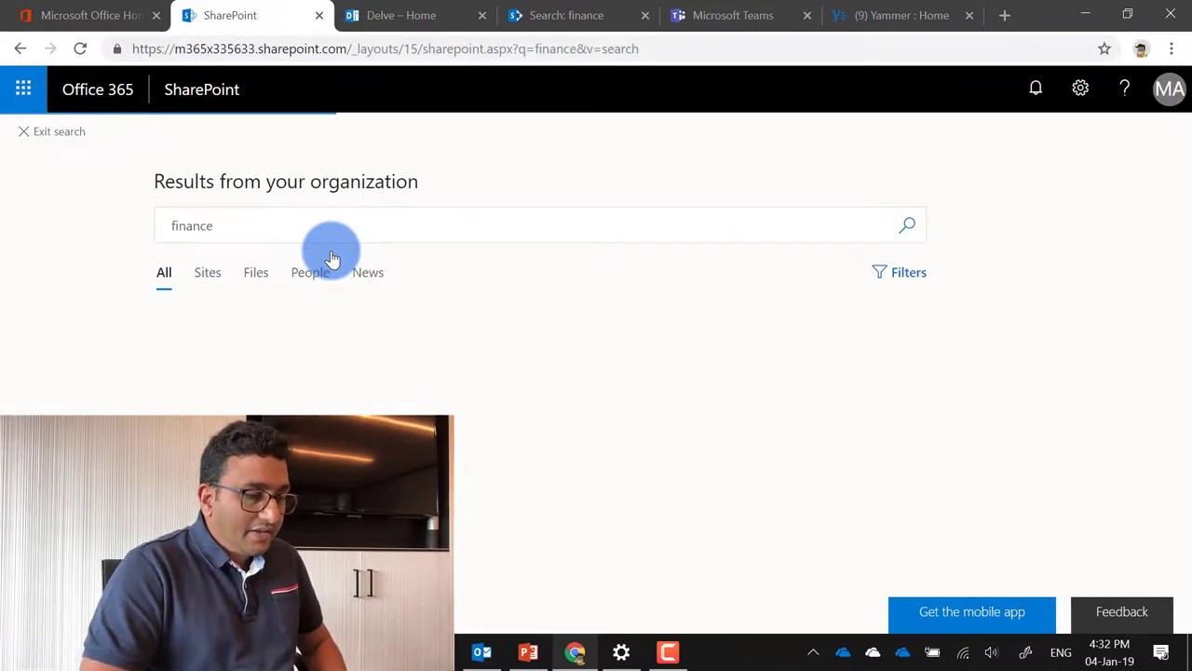
scroll(477, 393, "down", 1)
scroll(477, 393, "down", 1)
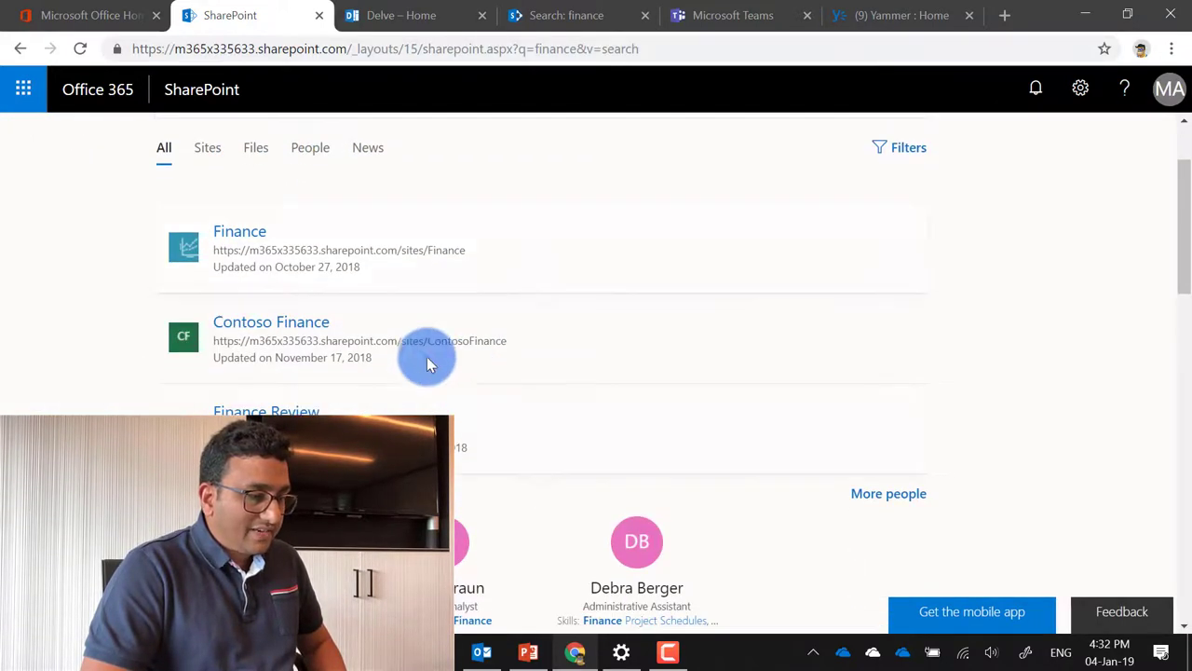
scroll(429, 358, "up", 2)
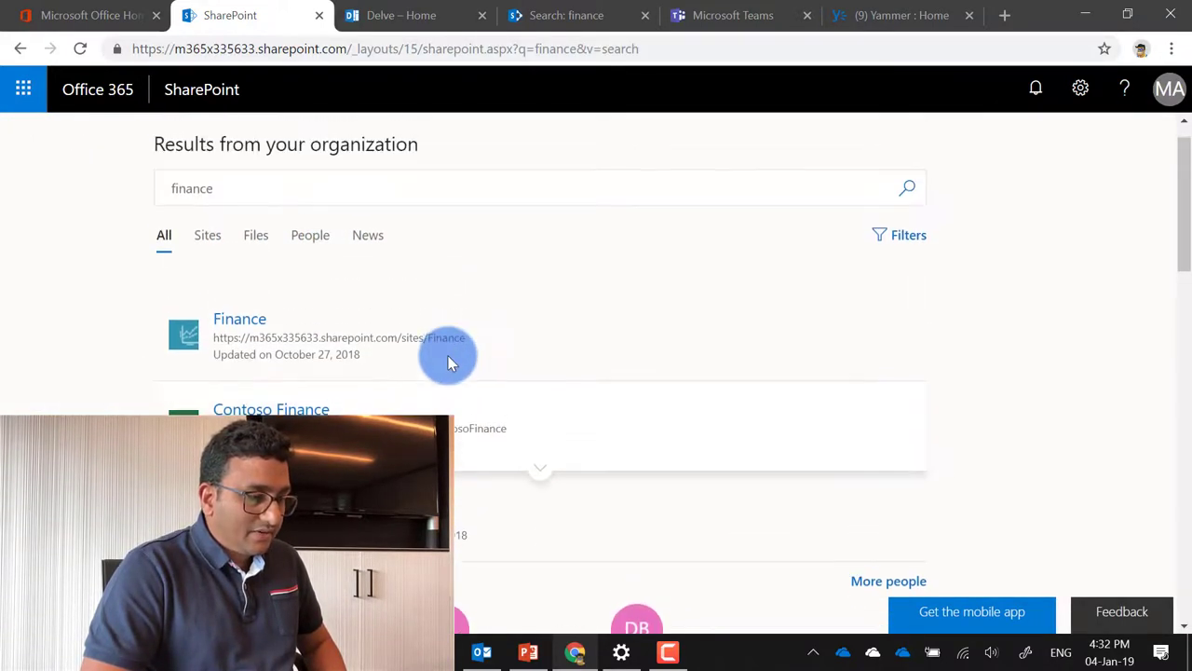
Browse the Sites, Files, People and News results for finance, then open and close Filters
left_click(208, 244)
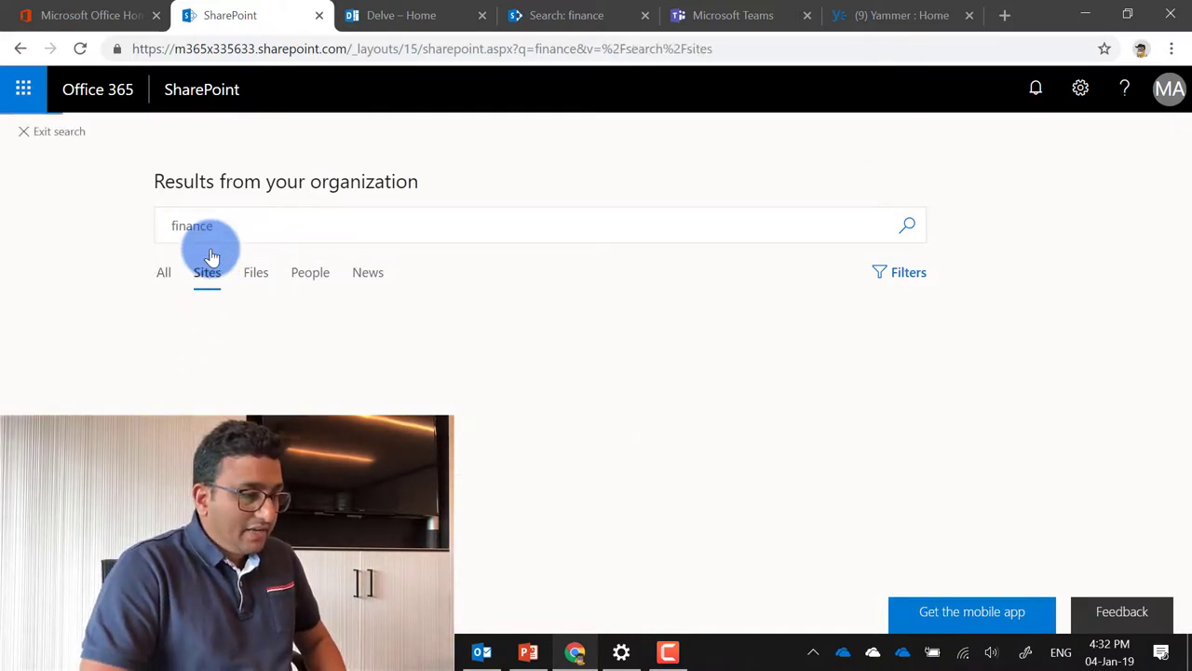
left_click(258, 292)
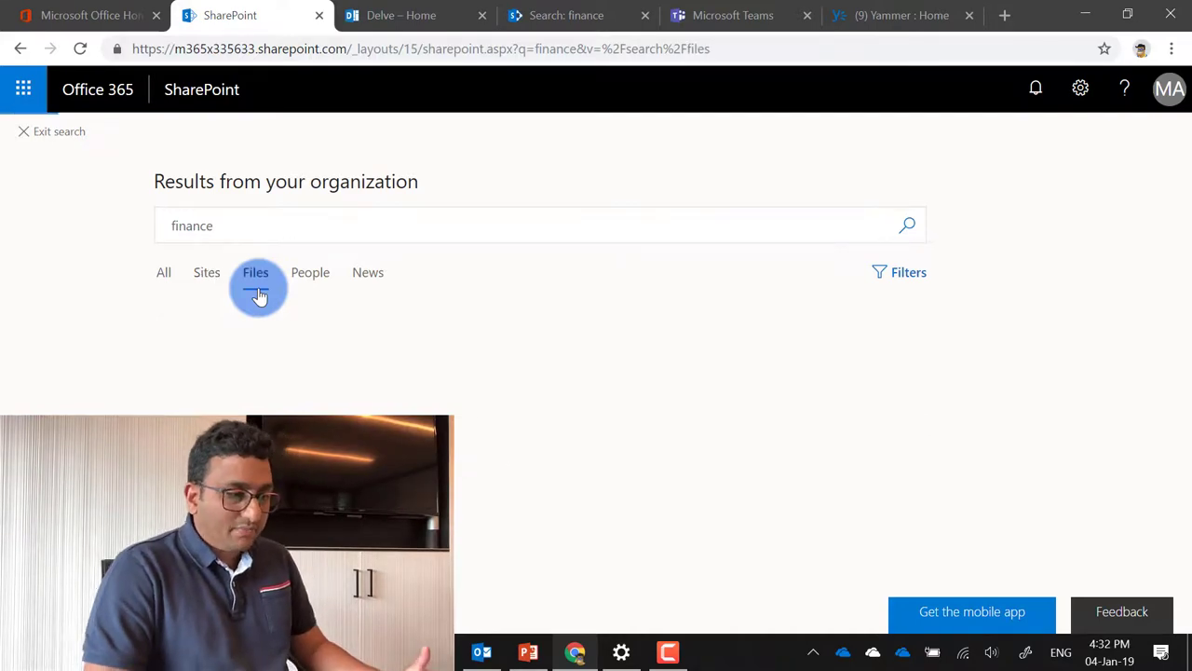
left_click(304, 290)
left_click(381, 275)
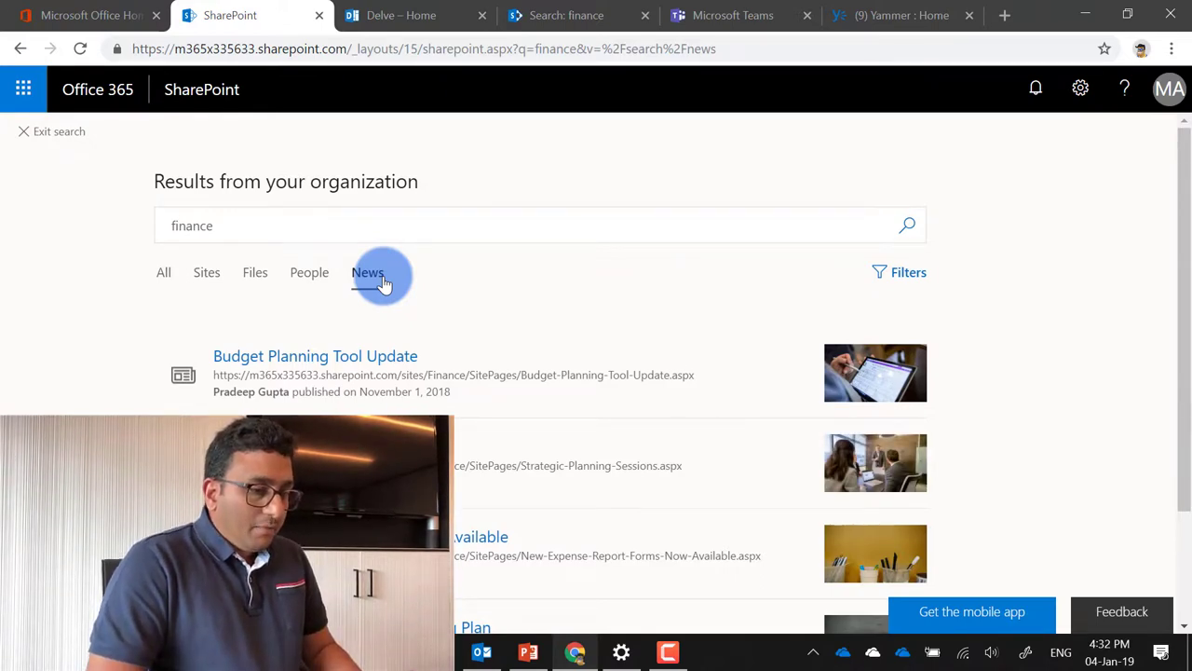
left_click(895, 284)
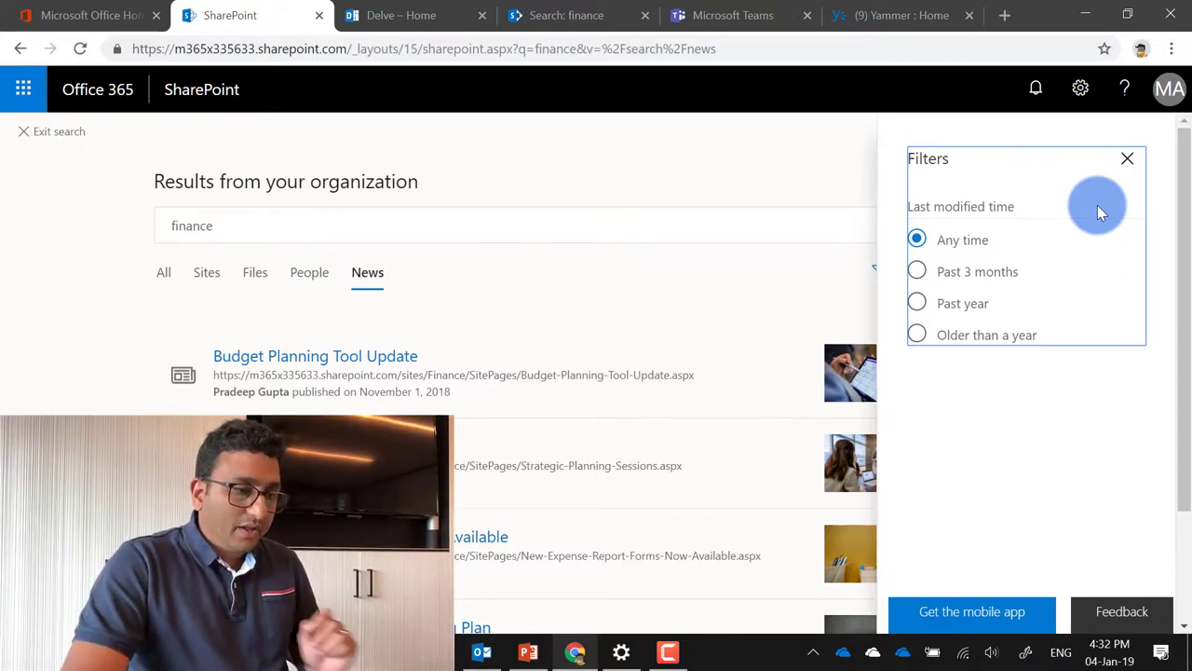
left_click(1127, 159)
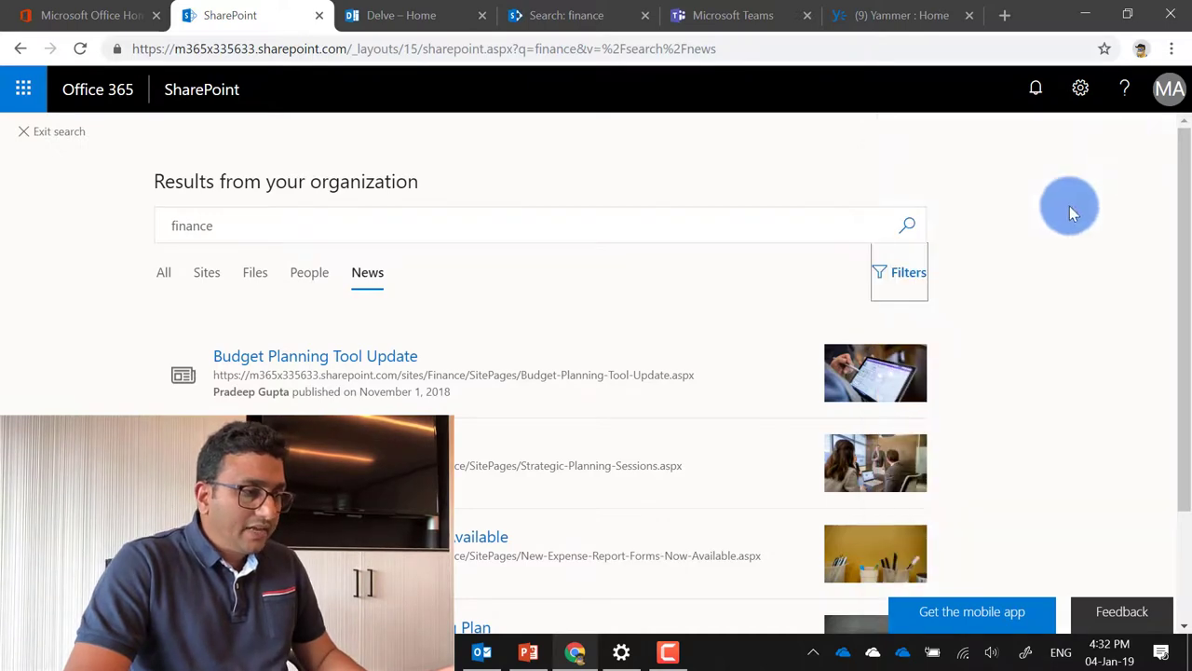
Go to Delve's home page, preview its search suggestions, then dismiss them
left_click(381, 16)
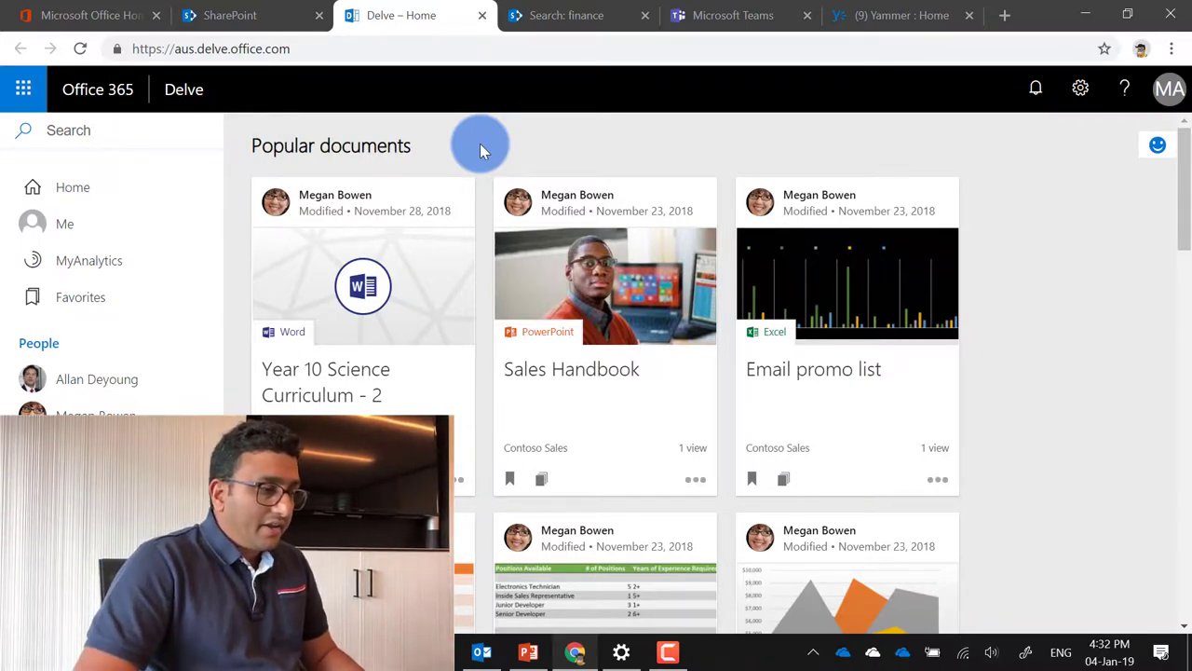
left_click(61, 134)
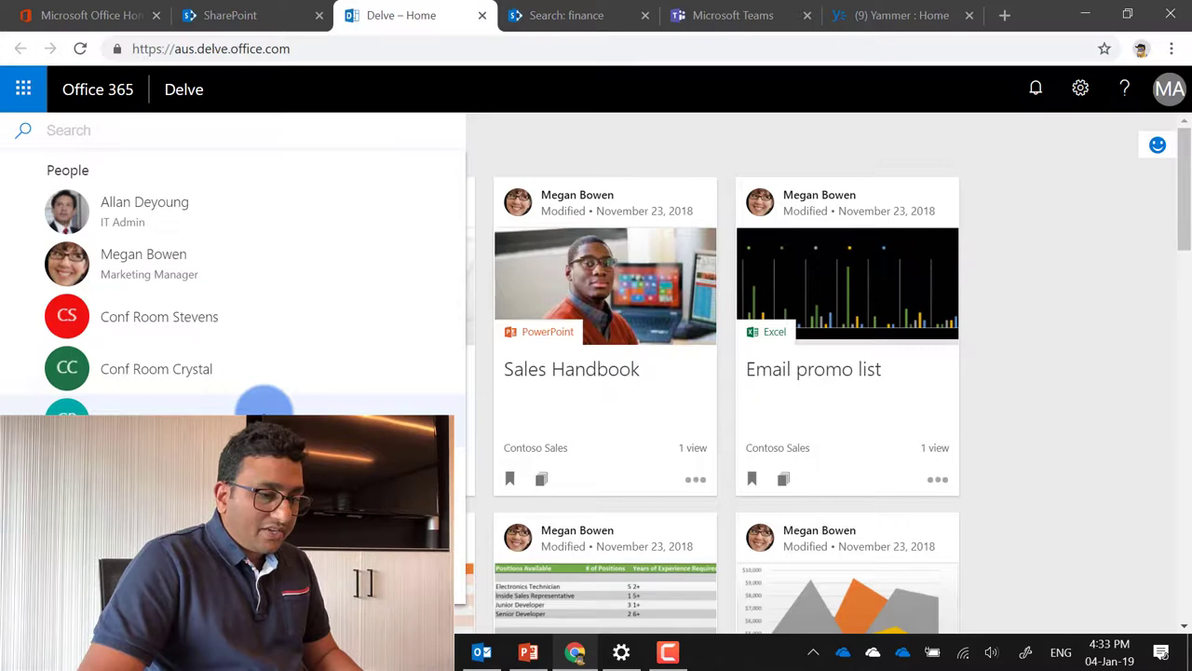
left_click(1071, 310)
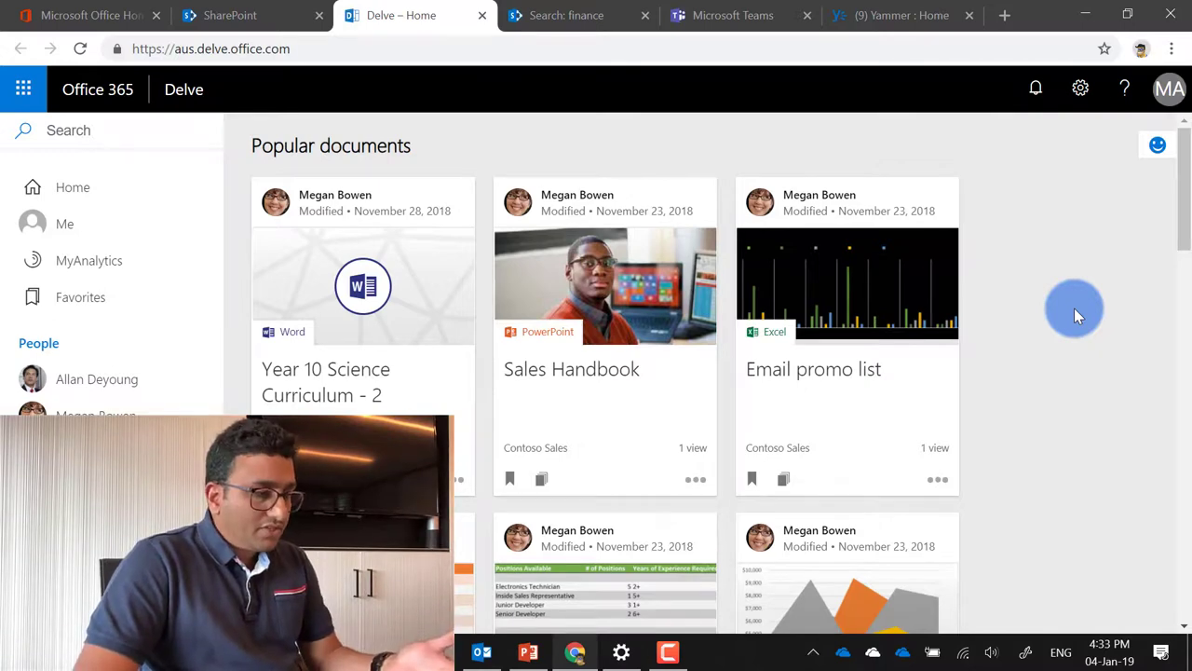
Search Delve for 'finance' and view the matching people
left_click(59, 125)
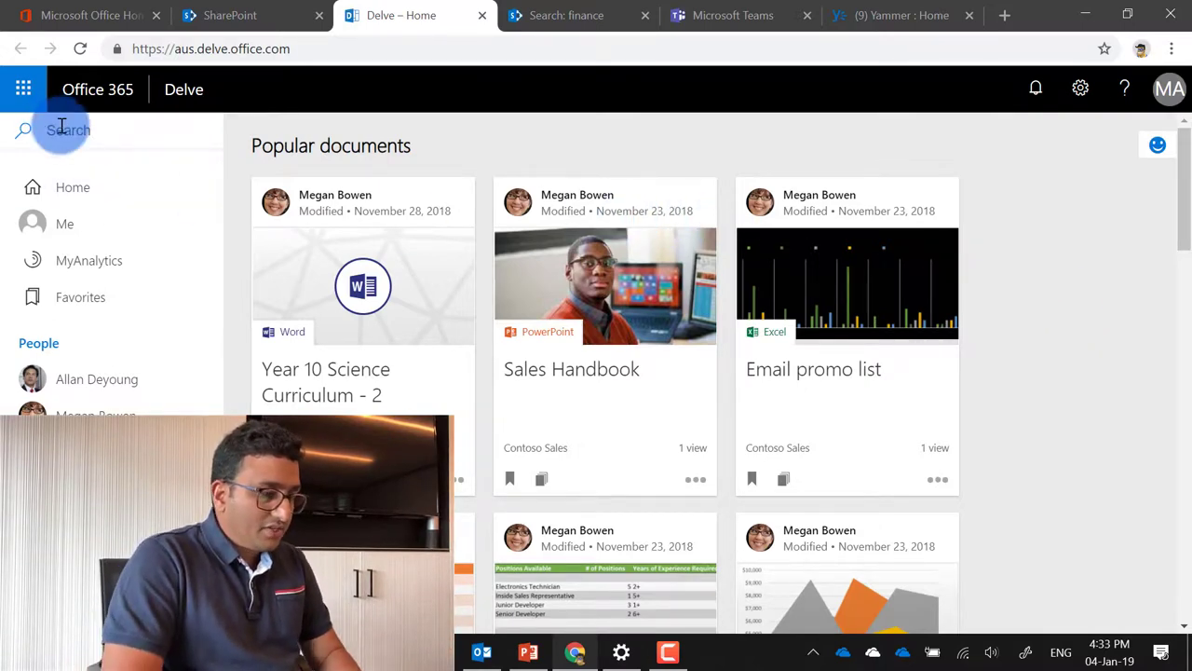
type("finance")
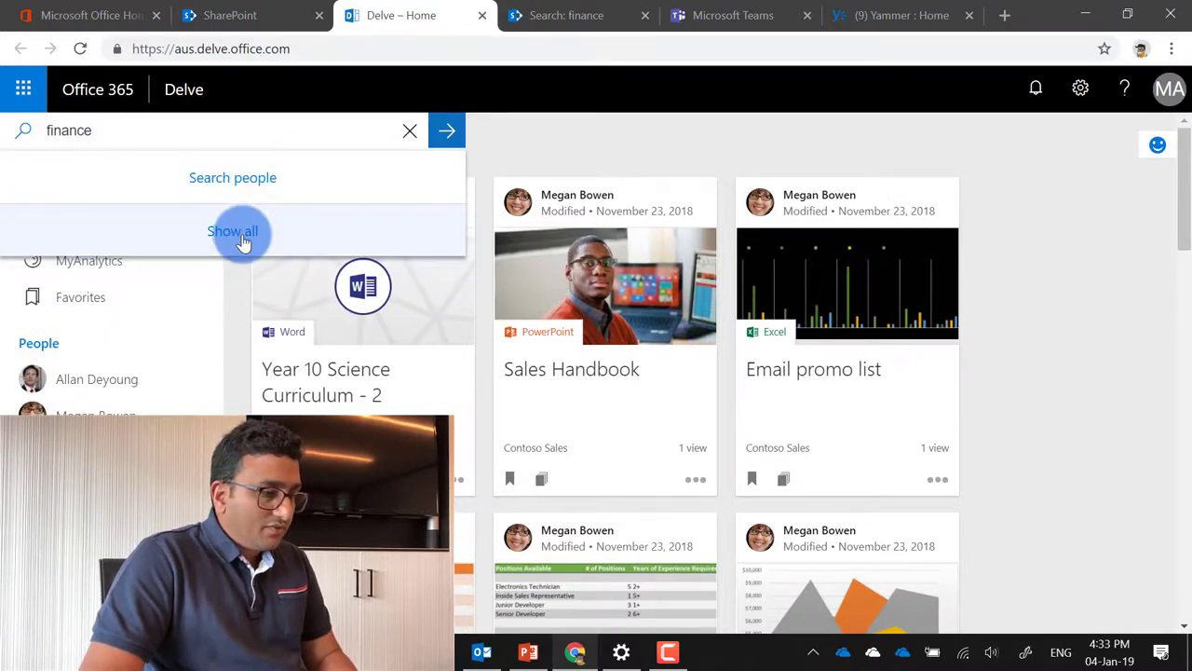
left_click(233, 178)
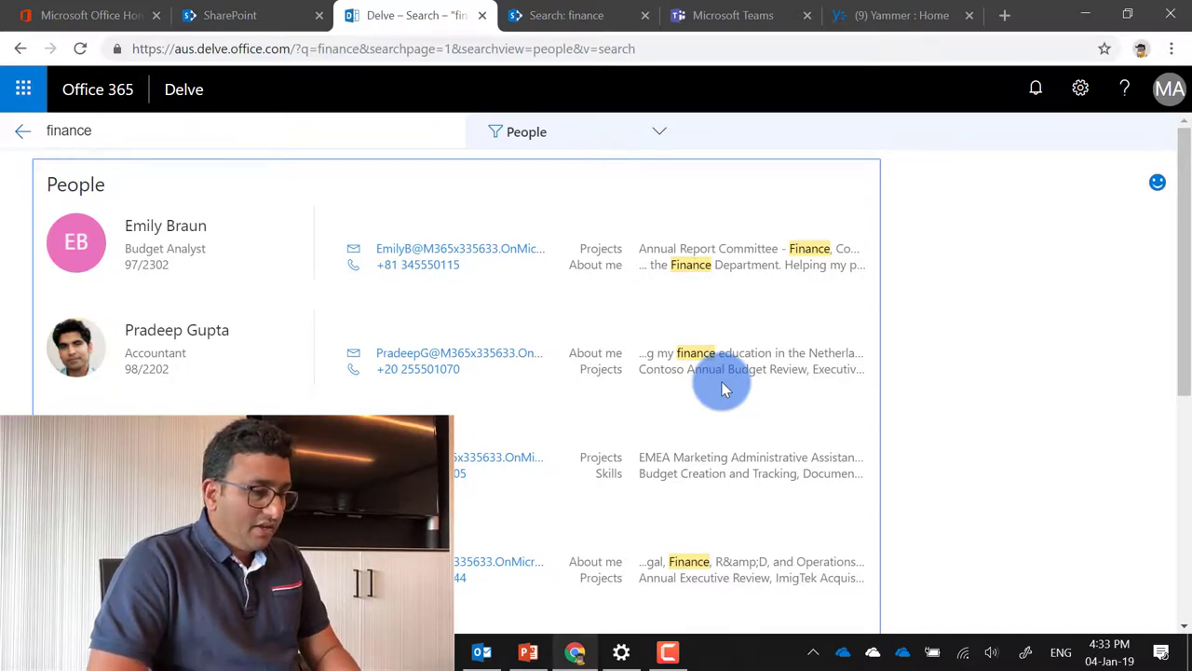
scroll(751, 417, "down", 3)
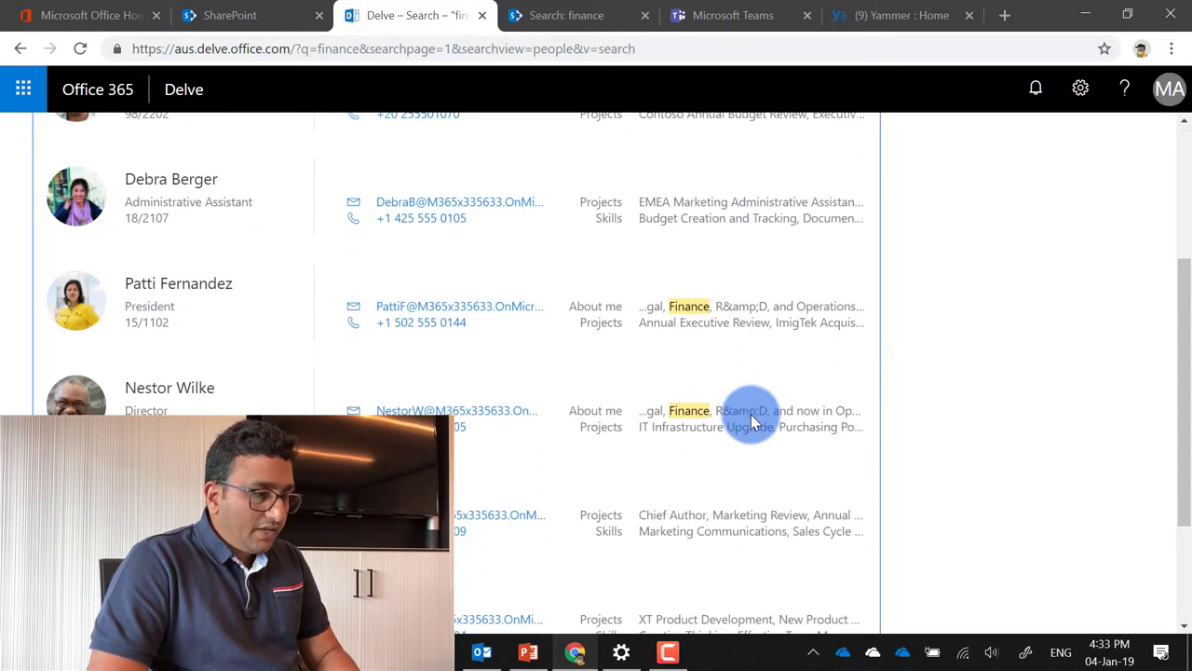
scroll(751, 415, "up", 3)
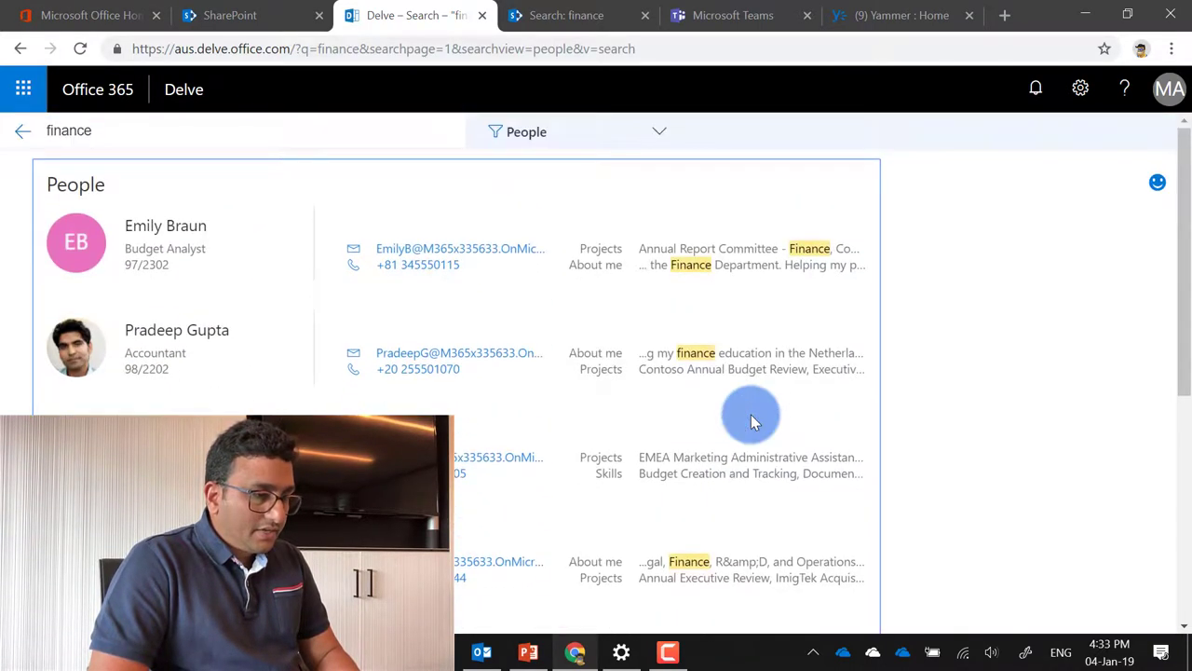
Switch Delve's results to documents matching finance, then move to SharePoint's 'Search: finance' results
left_click(607, 136)
left_click(551, 260)
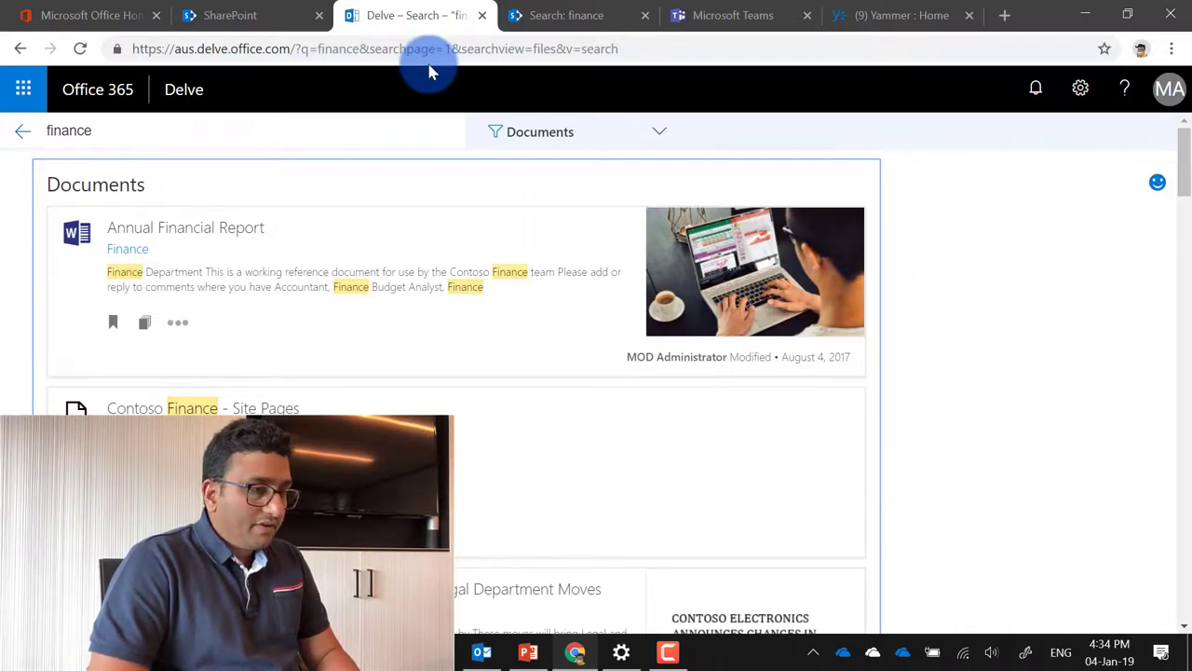
left_click(555, 28)
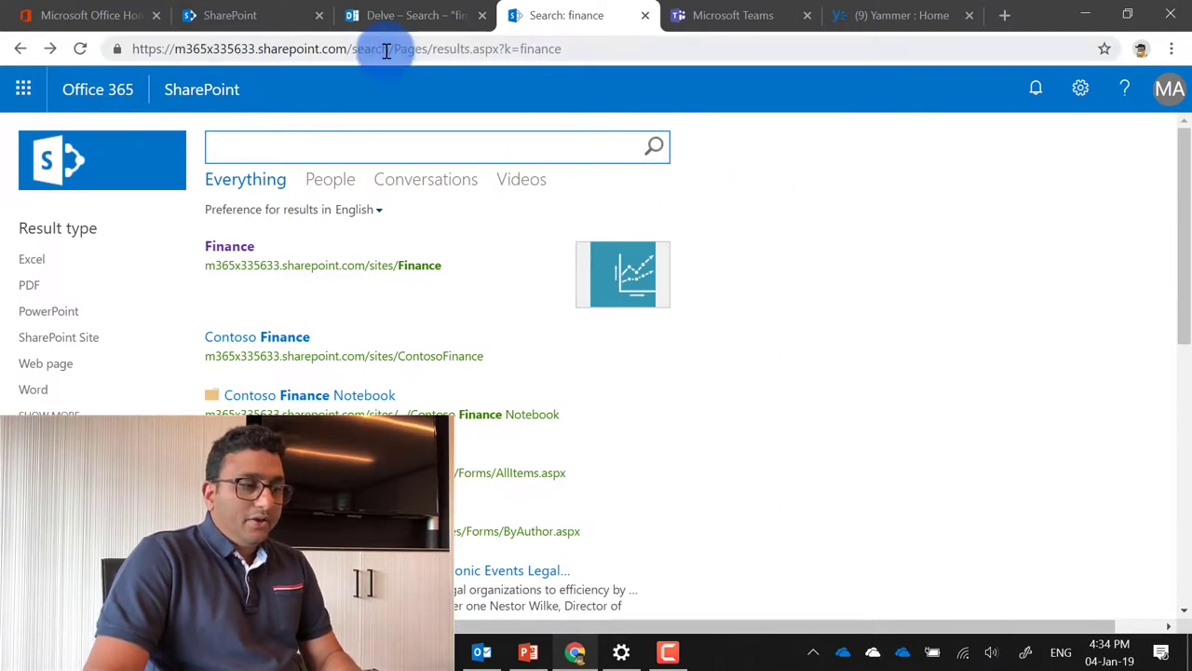
Load the SharePoint search center at /search/ and search it for 'finance'
left_click_drag(398, 56, 586, 55)
key("BackSpace")
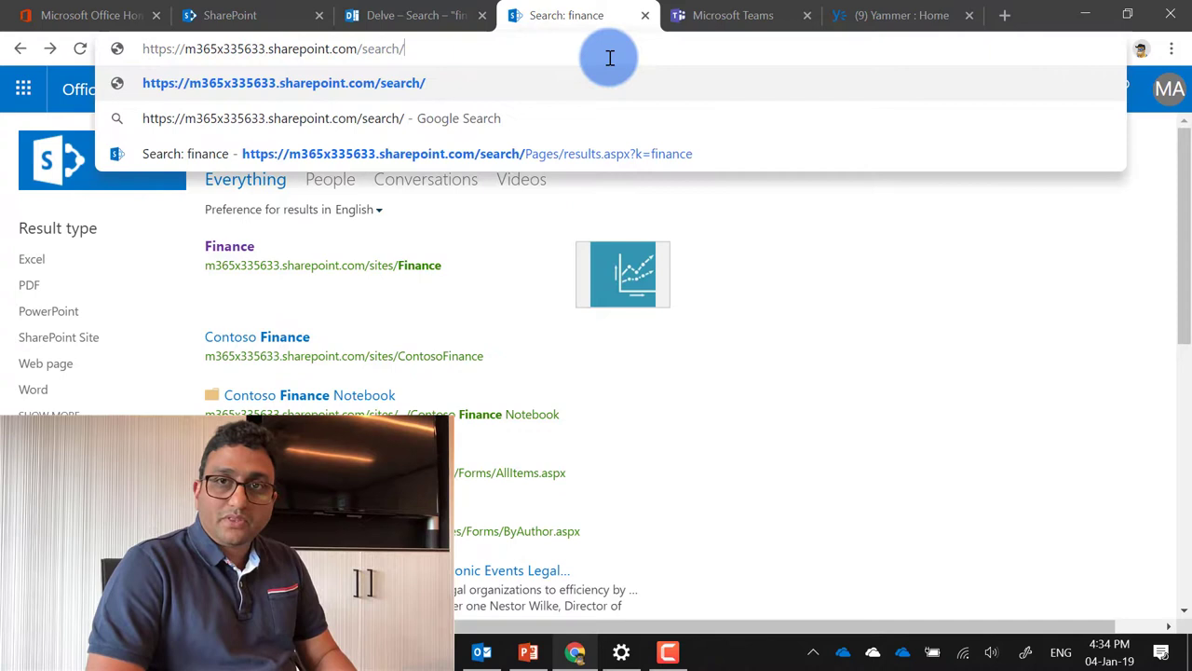
key("Return")
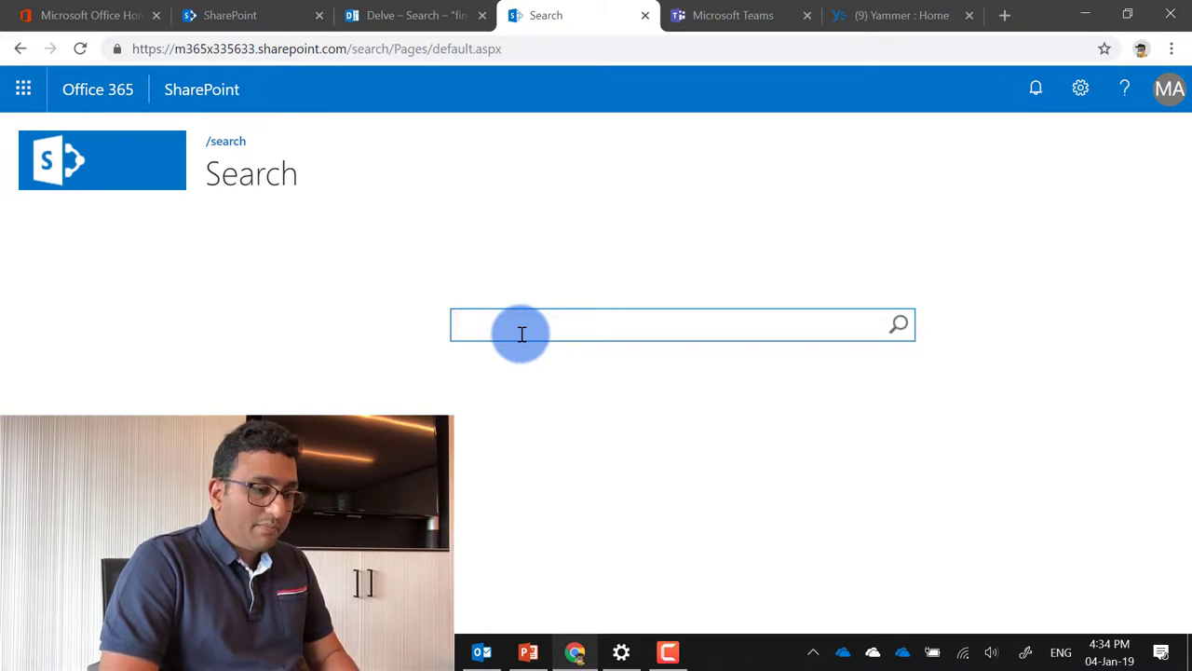
type("finance")
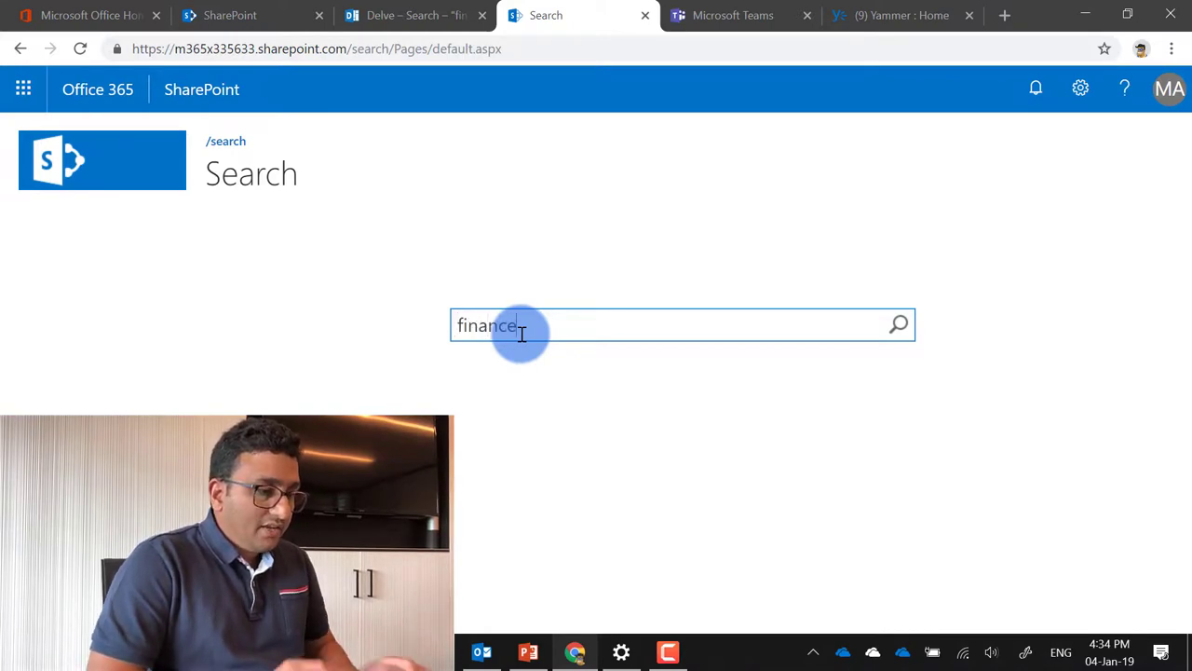
key("Return")
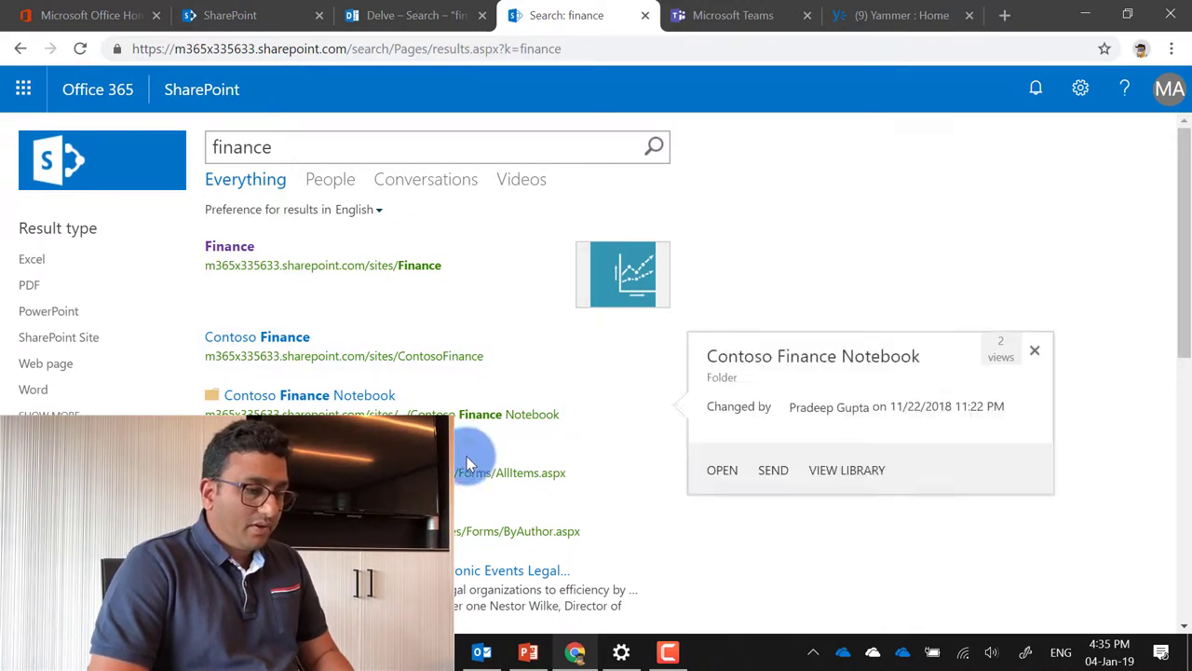
Preview the finance results, check People matches, then show the empty Conversations results
mouse_move(537, 481)
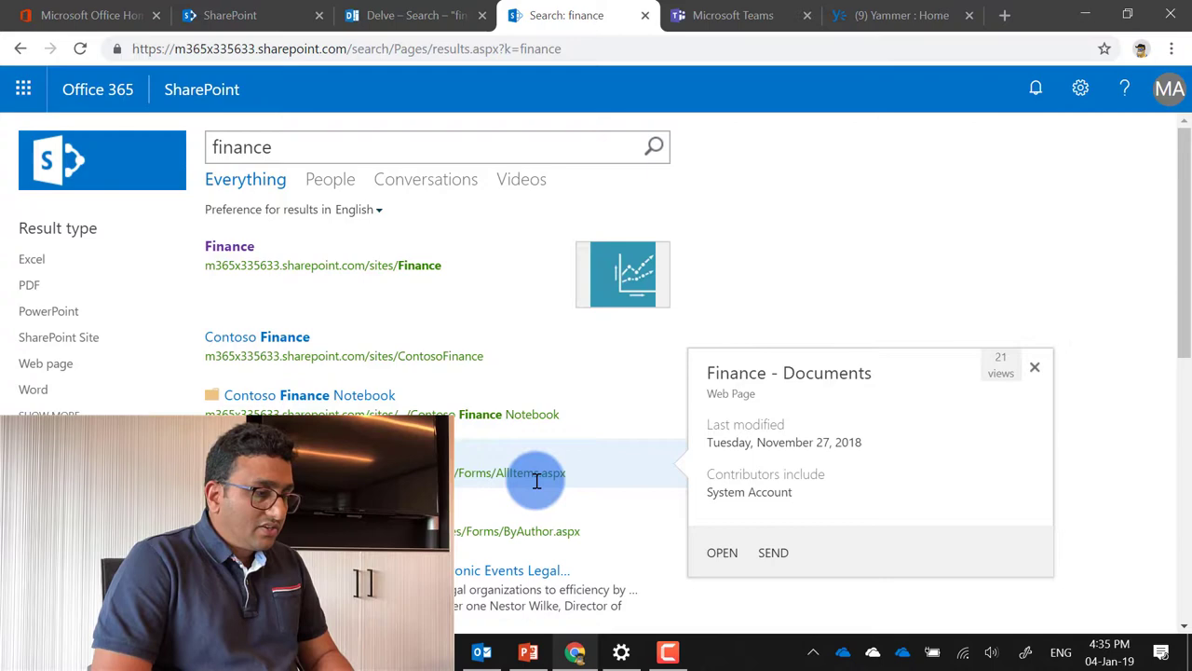
scroll(298, 399, "down", 1)
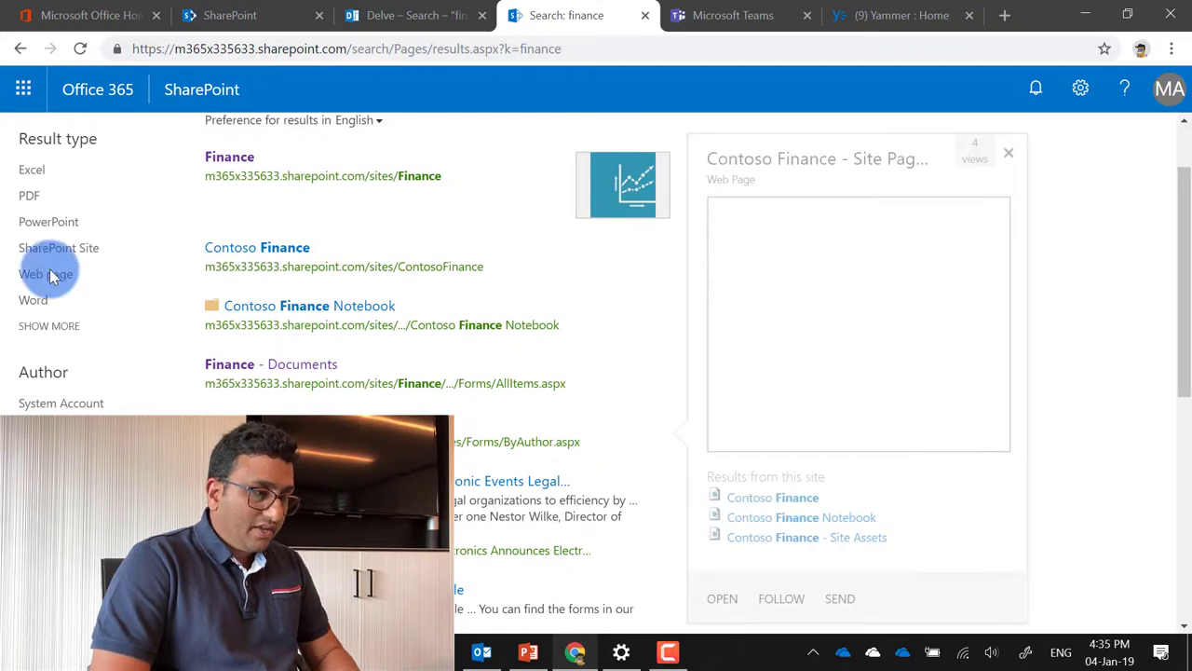
left_click(49, 373)
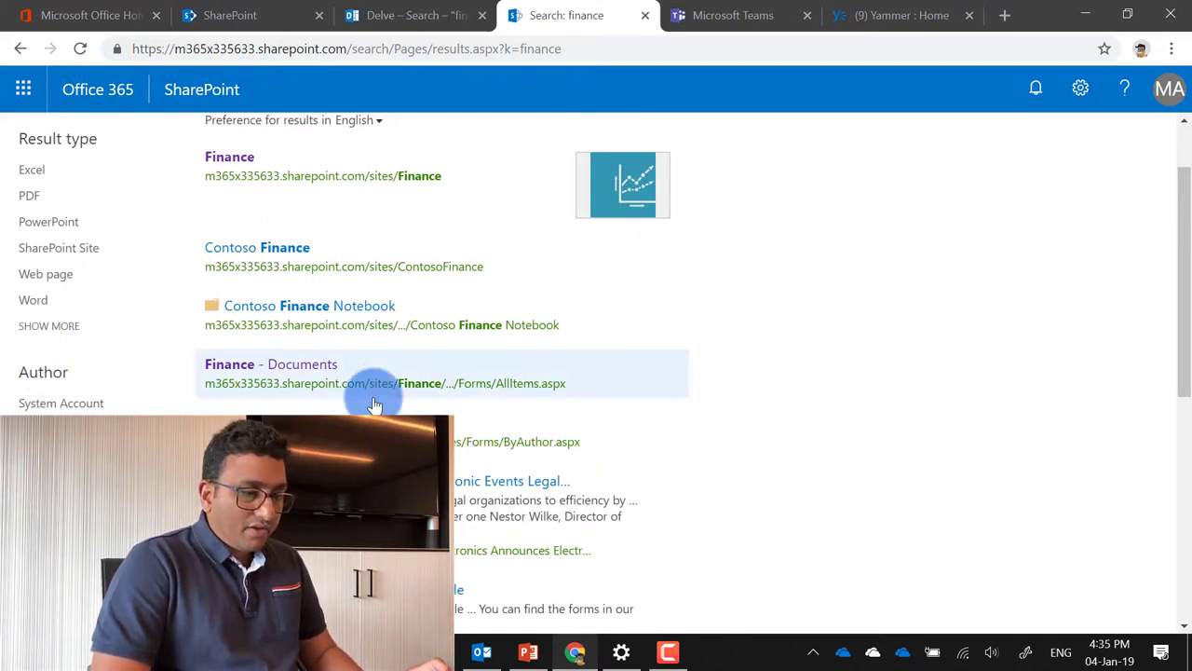
mouse_move(401, 522)
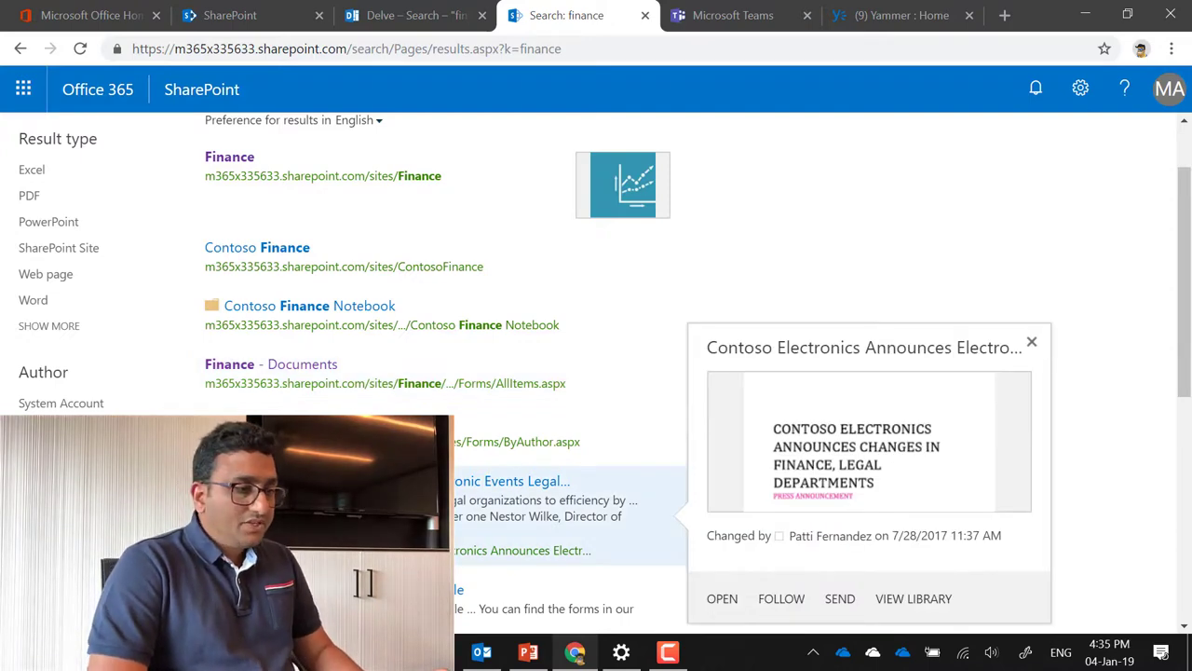
scroll(476, 415, "up", 1)
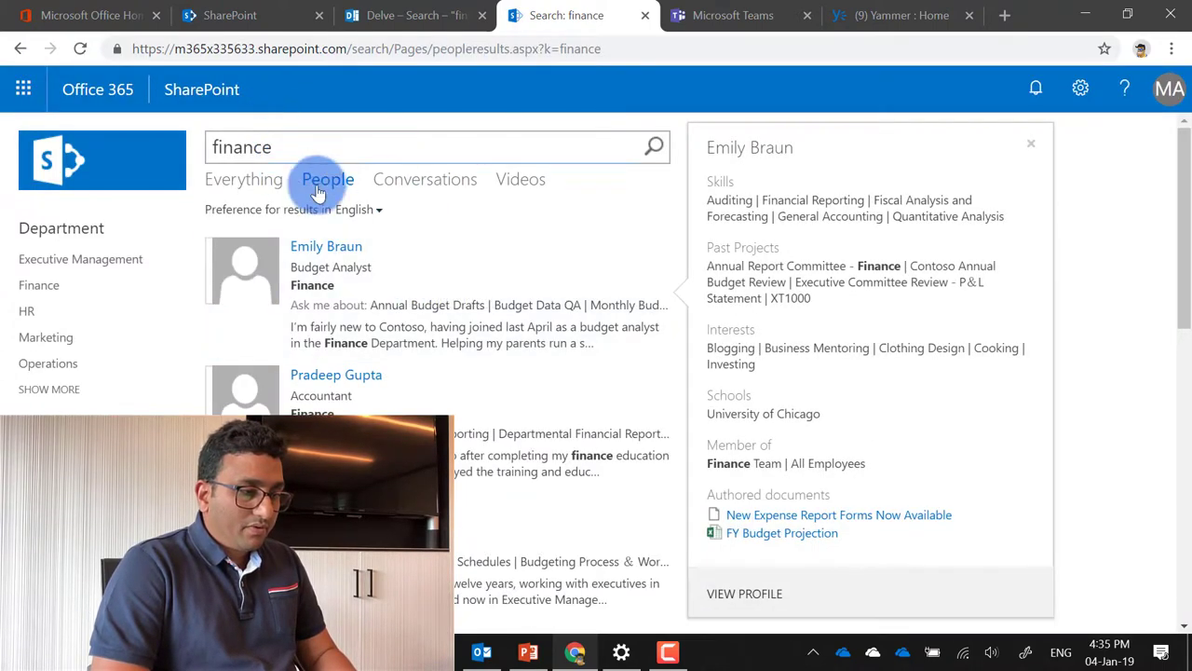
left_click(419, 188)
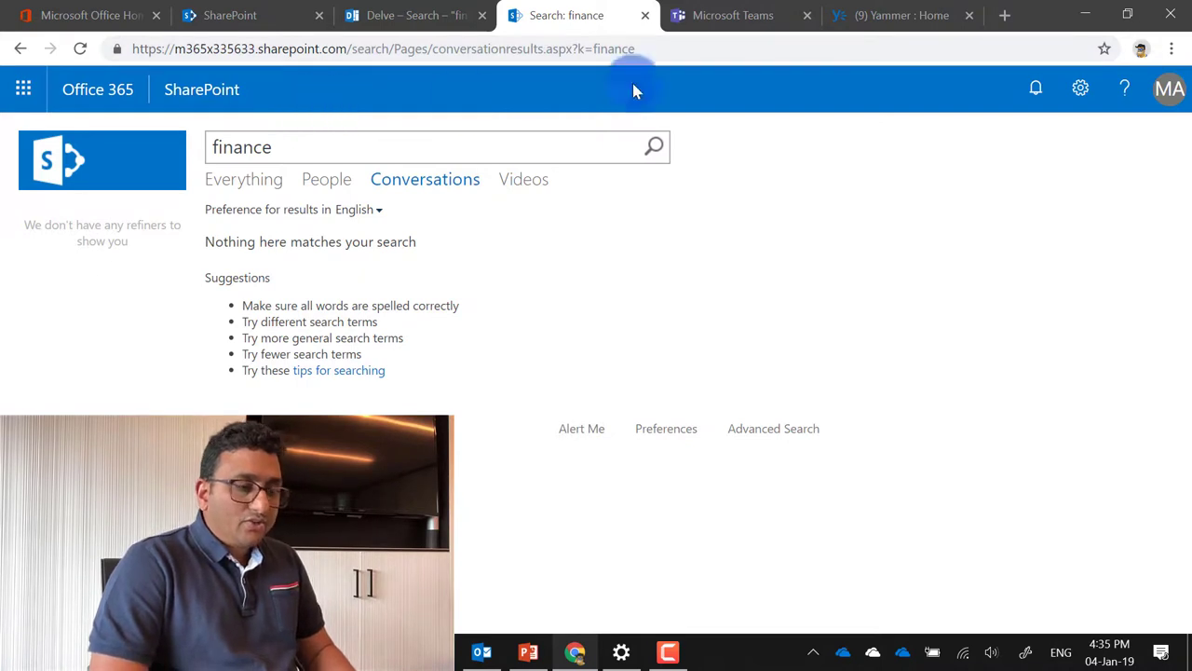
In Teams, rerun the recent 'finance' search and list matching files like Financial Regulations
left_click(727, 14)
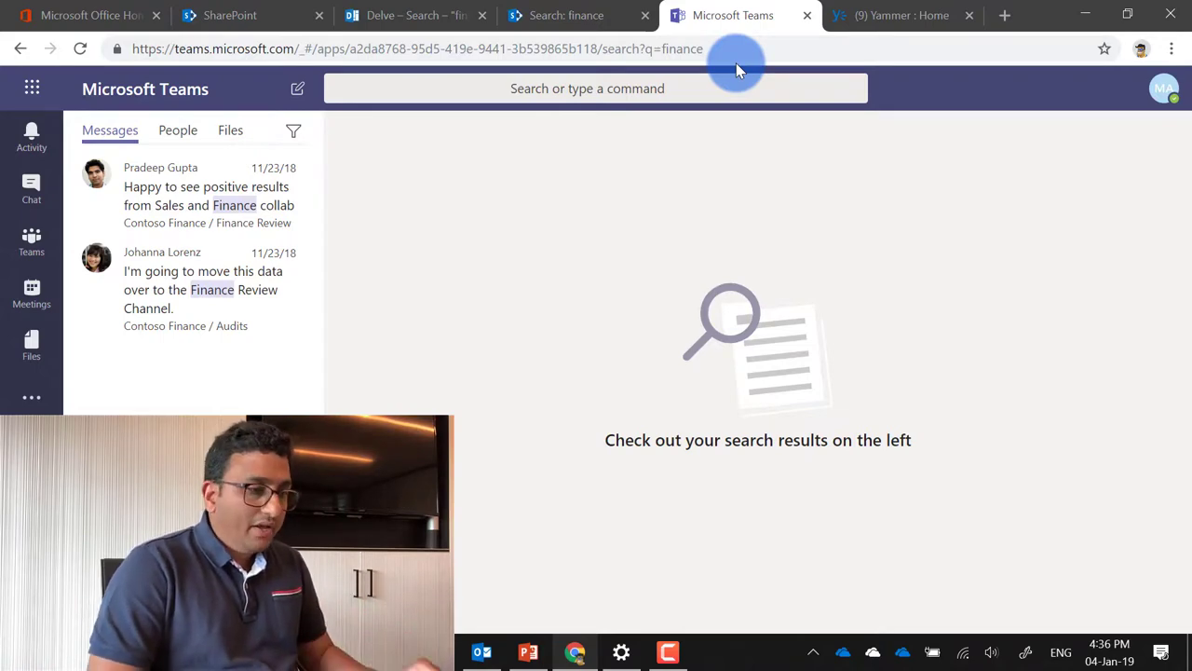
left_click(625, 102)
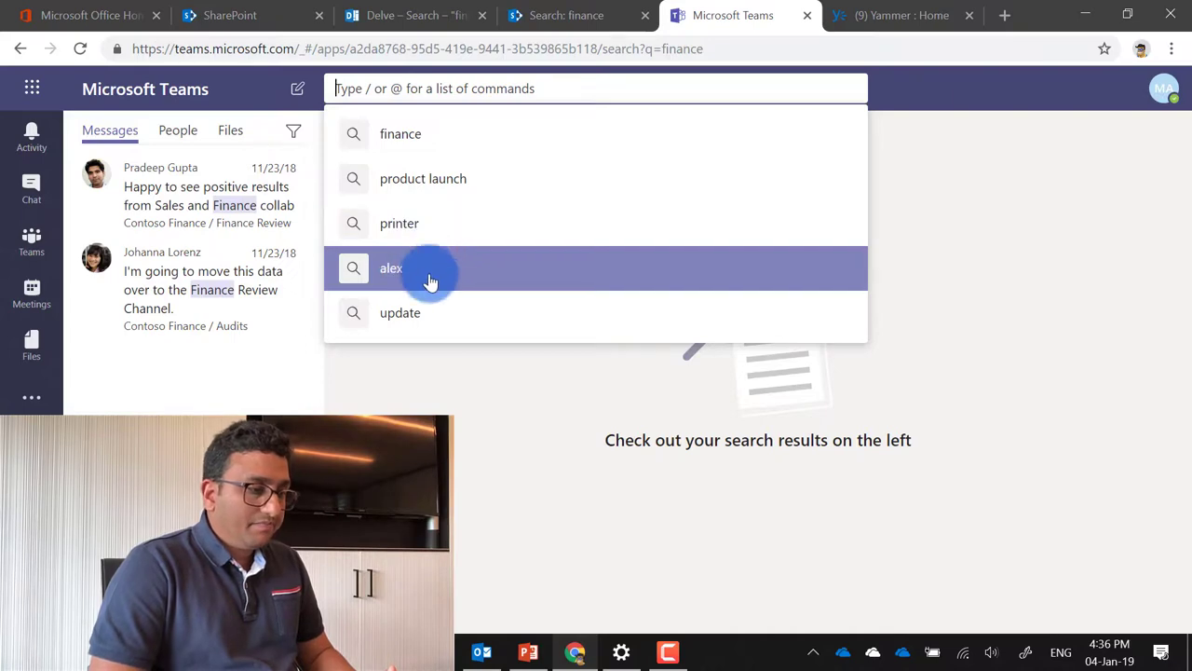
left_click(446, 135)
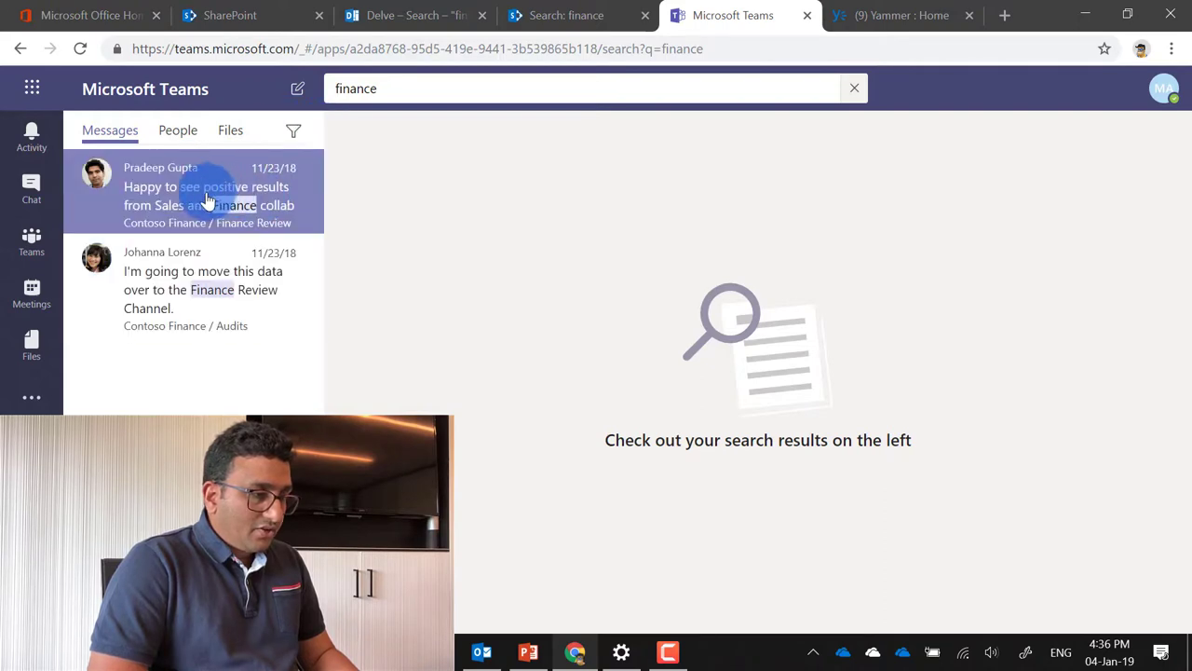
left_click(231, 132)
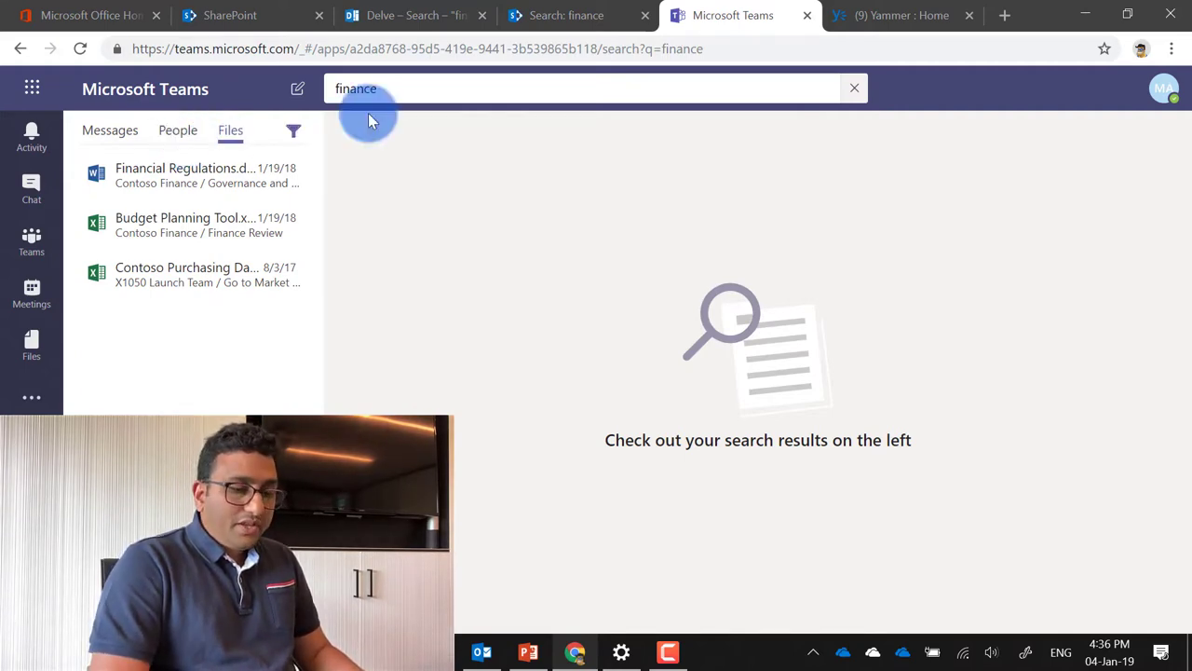
Erase 'finance' from the Teams search box, keeping the three matching files listed
left_click(392, 93)
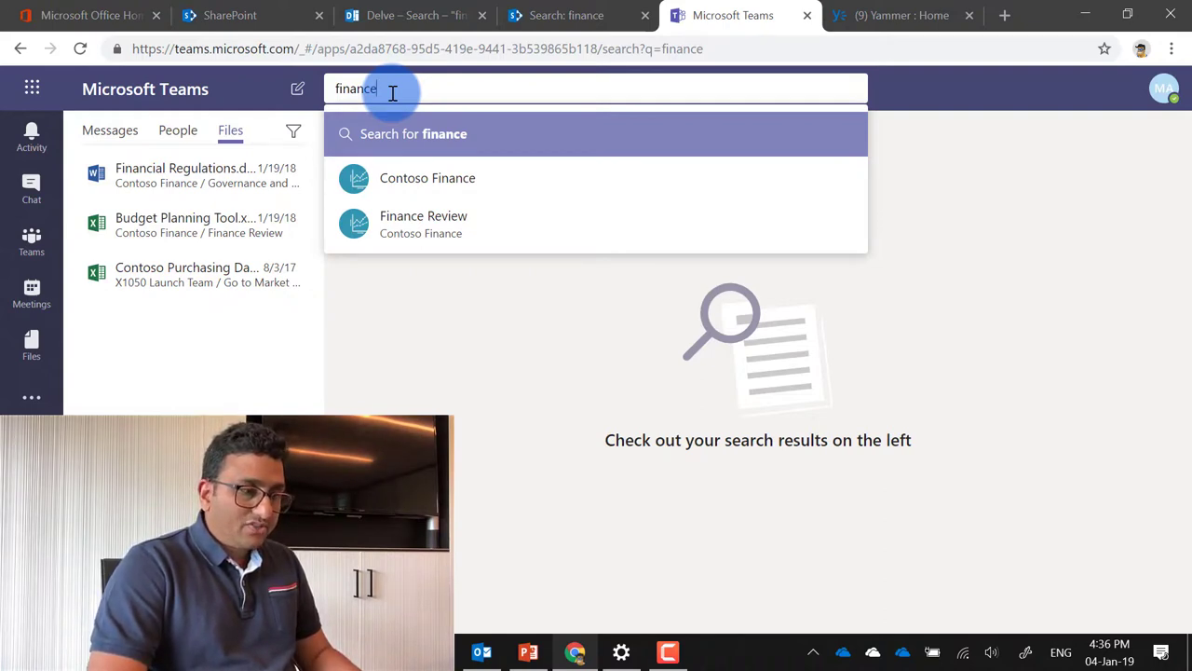
key("BackSpace")
key("BackSpace")
key("BackSpace")
key("BackSpace")
key("BackSpace")
key("BackSpace")
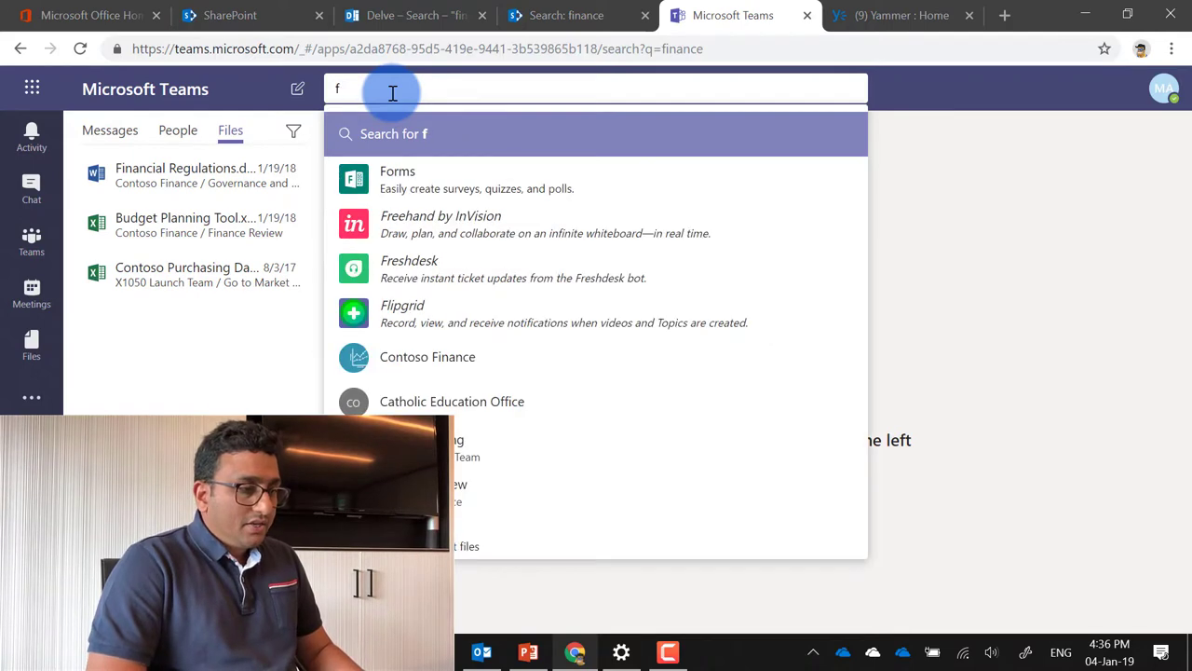
key("BackSpace")
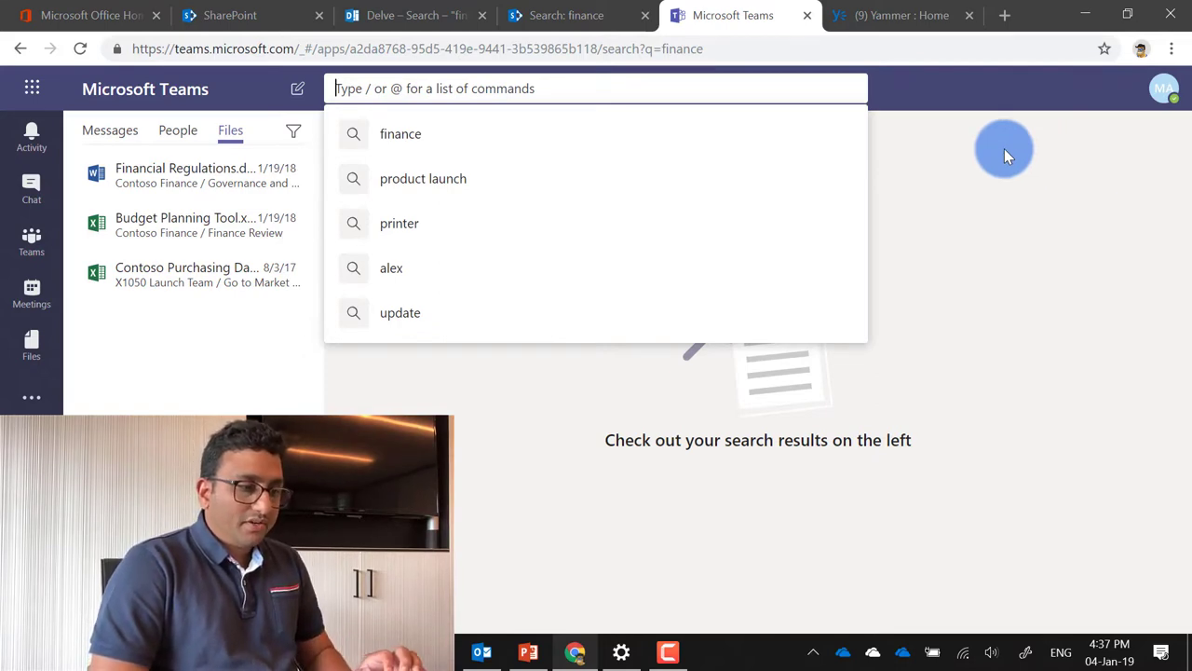
left_click(993, 103)
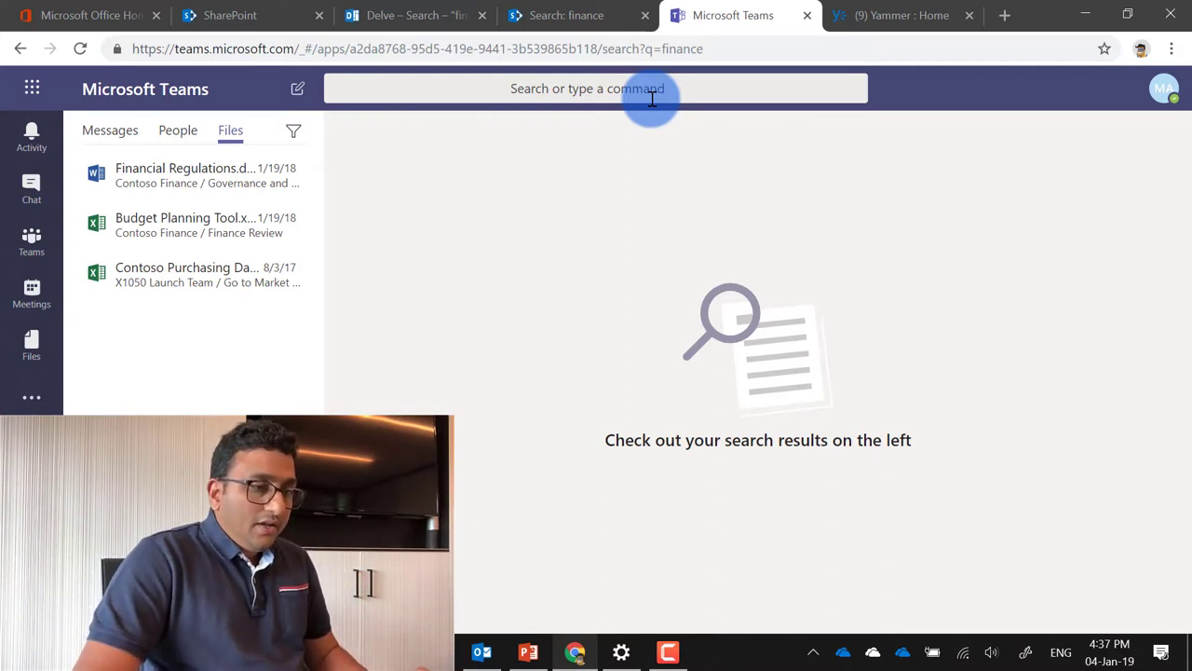
Search Yammer's home feed for 'finance' to see the Contoso Finance group and Finance topic suggestions
left_click(841, 13)
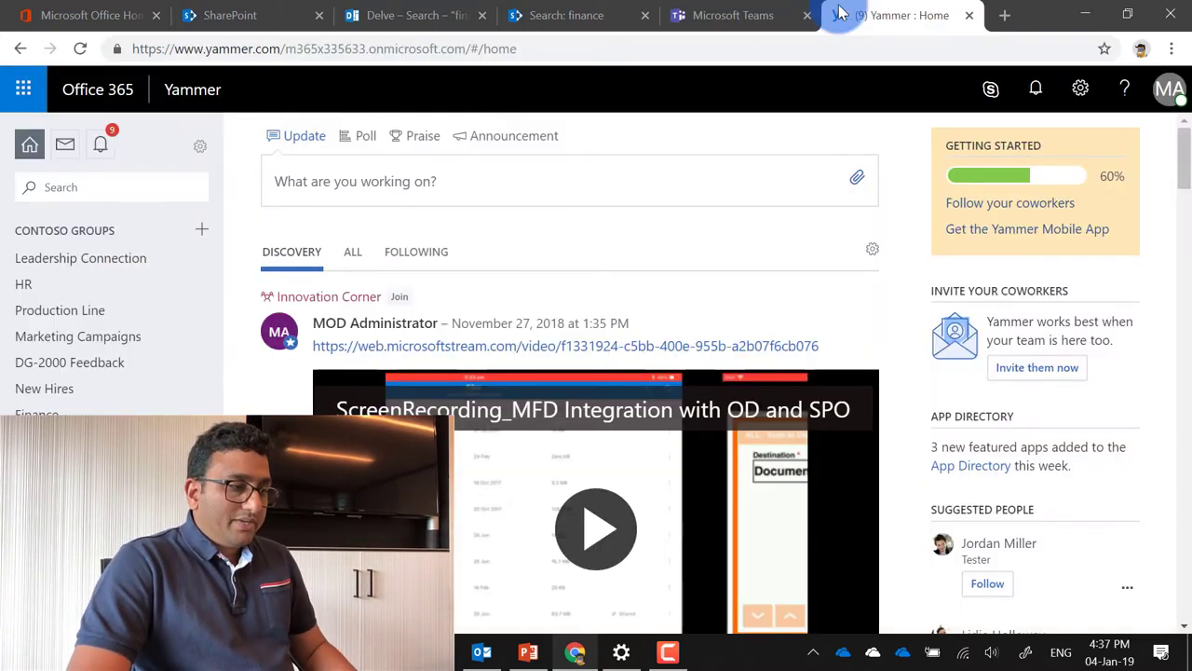
left_click(110, 195)
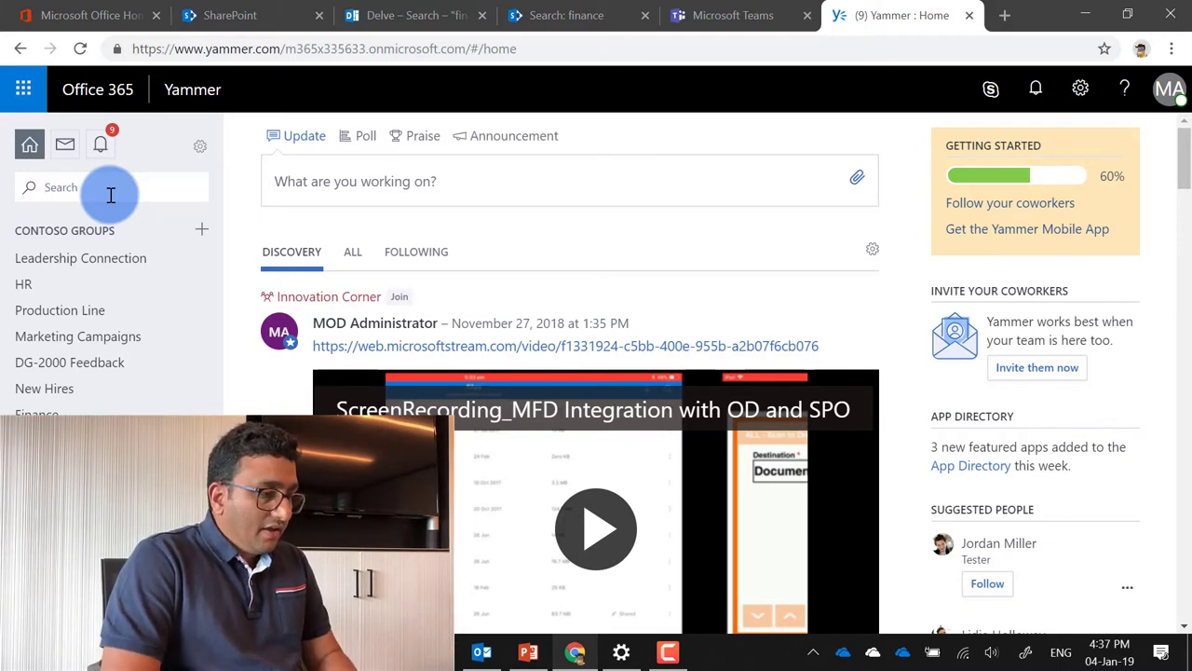
type("finance")
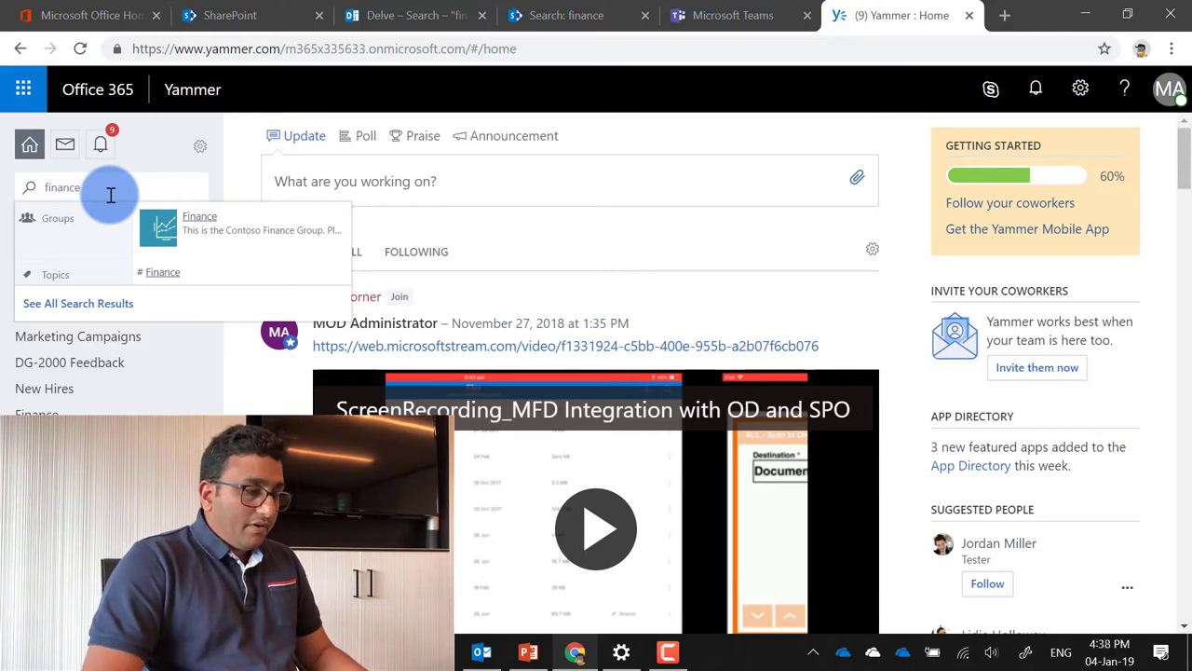
Review the 12 full 'finance' results across users, groups, and the Finance topic
key("Return")
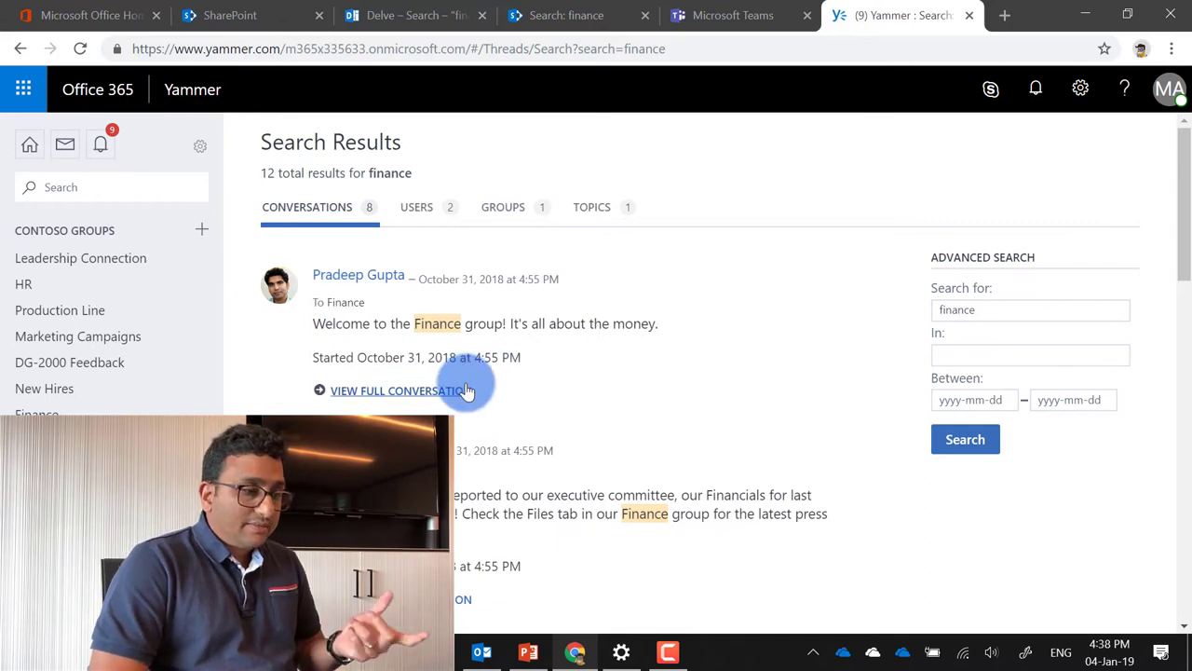
left_click(431, 205)
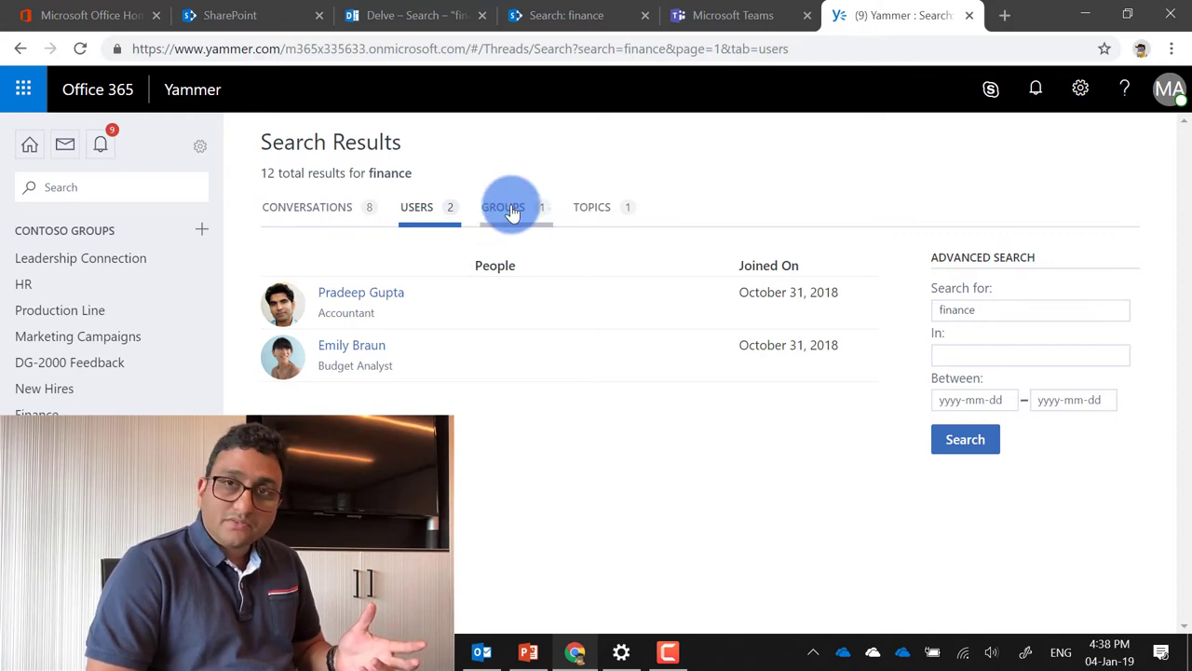
left_click(506, 207)
left_click(590, 219)
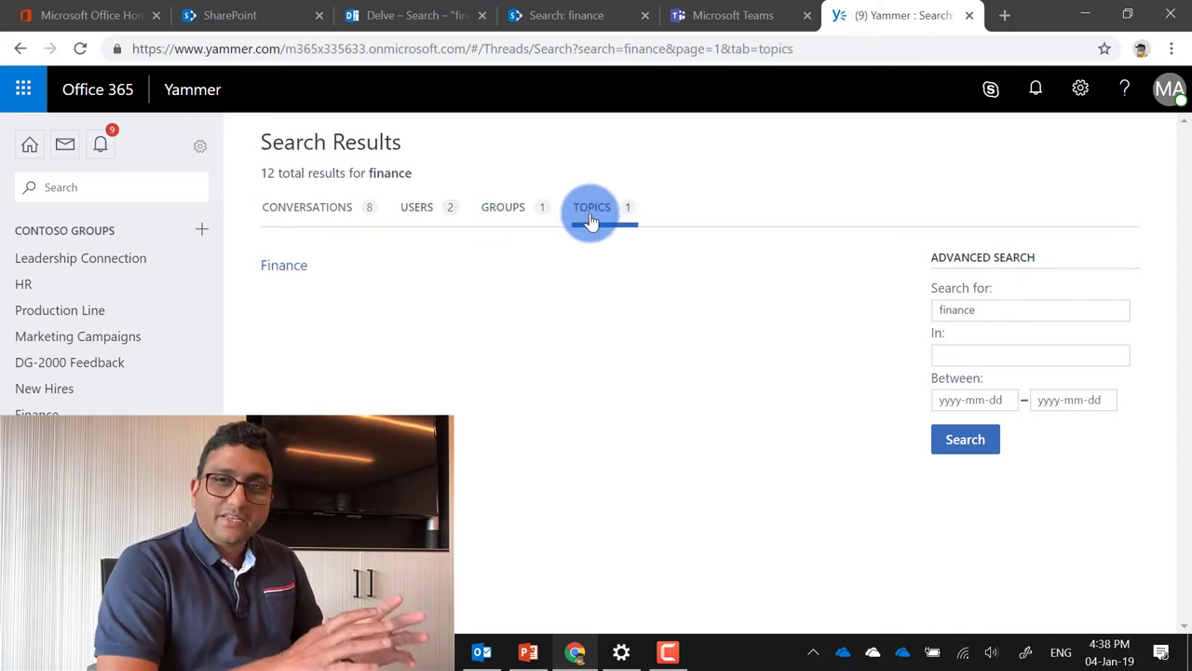